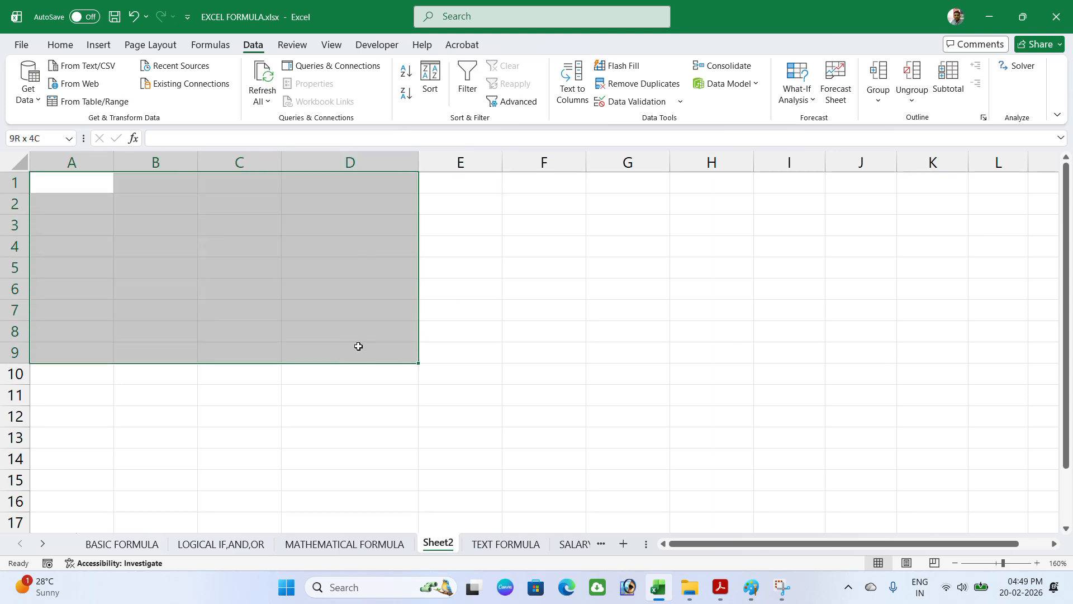
# Step: Select cells A1:D10 on Sheet2 as the range for the entry rule
pyautogui.click(642, 101)
# Step: Restrict A1:D10 to dates between 15-02-2026 and 28-02-2026 in Data Validation
pyautogui.click(652, 230)
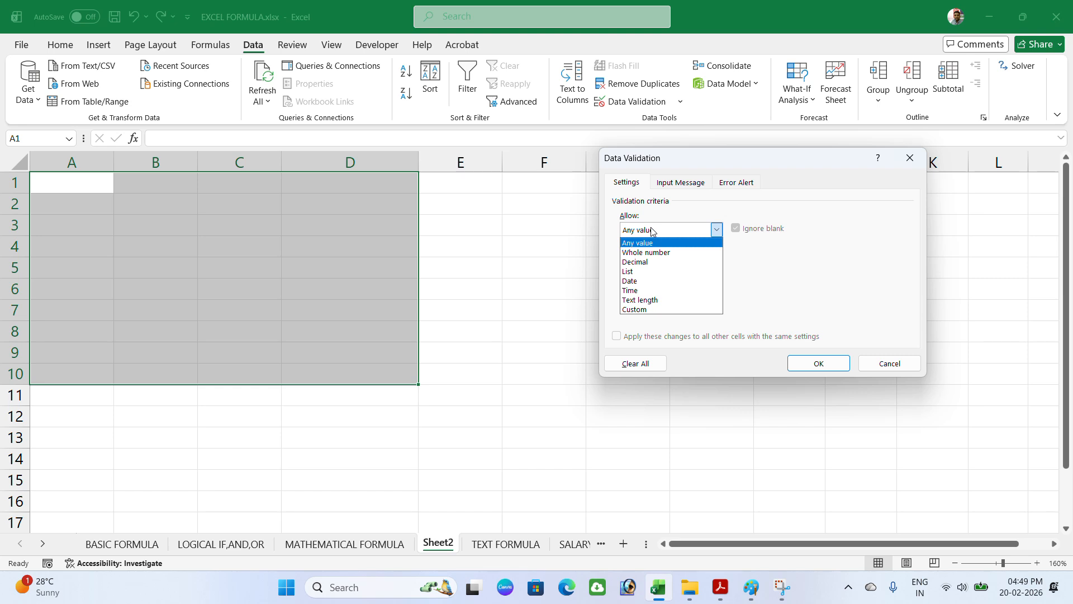
pyautogui.click(639, 281)
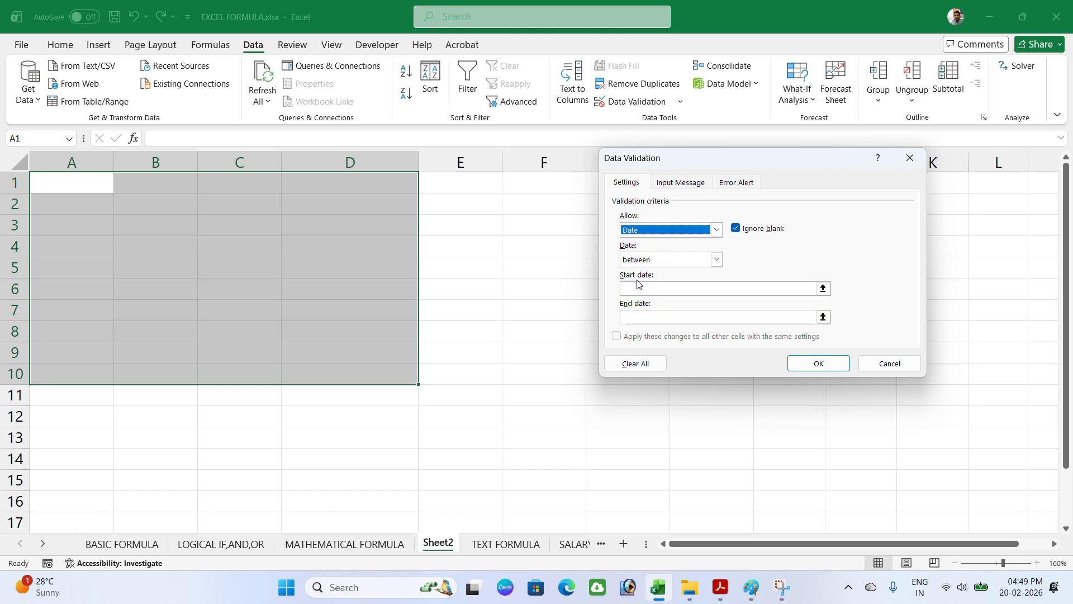
pyautogui.click(637, 263)
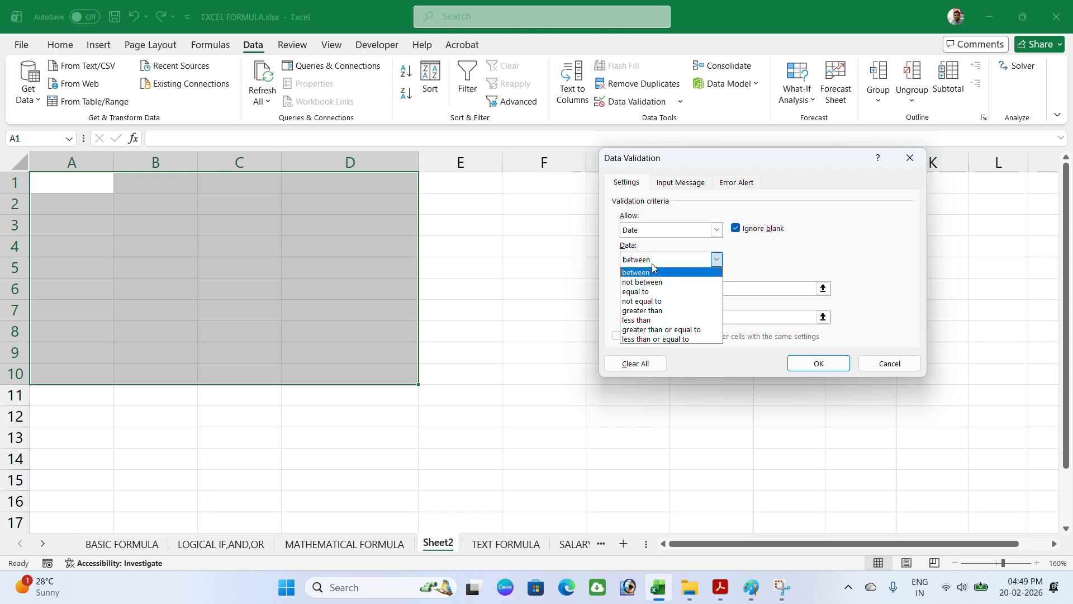
pyautogui.click(650, 273)
pyautogui.click(643, 290)
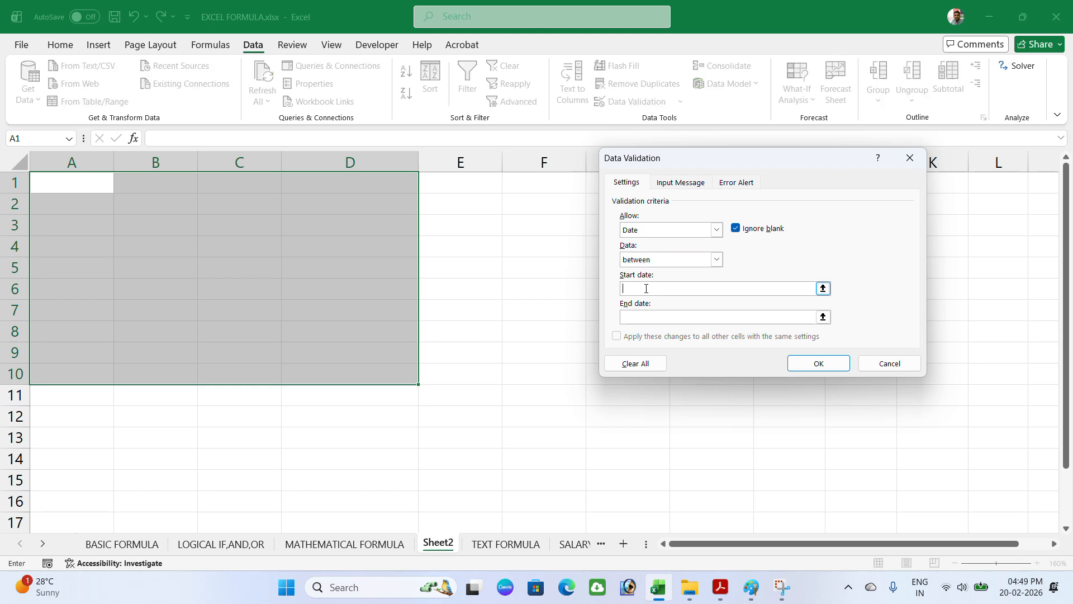
pyautogui.write('15-02-2026')
pyautogui.click(641, 315)
pyautogui.write('28-02-2026')
pyautogui.click(822, 366)
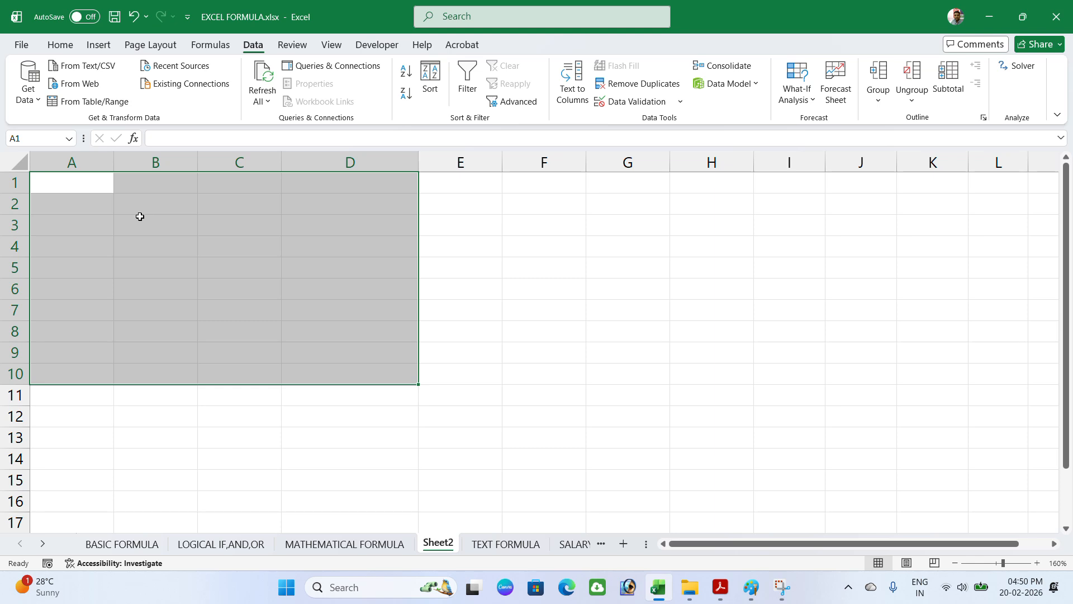
# Step: Enter the valid date 16-02-2026 in B2
pyautogui.click(158, 209)
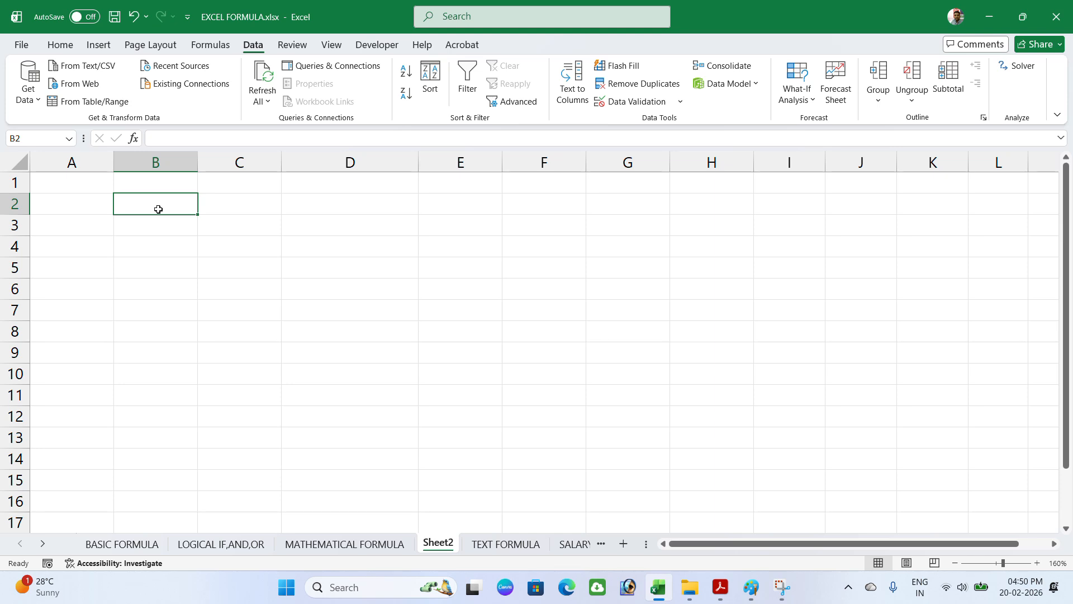
pyautogui.write('16-02')
pyautogui.write('-2026')
pyautogui.press('Return')
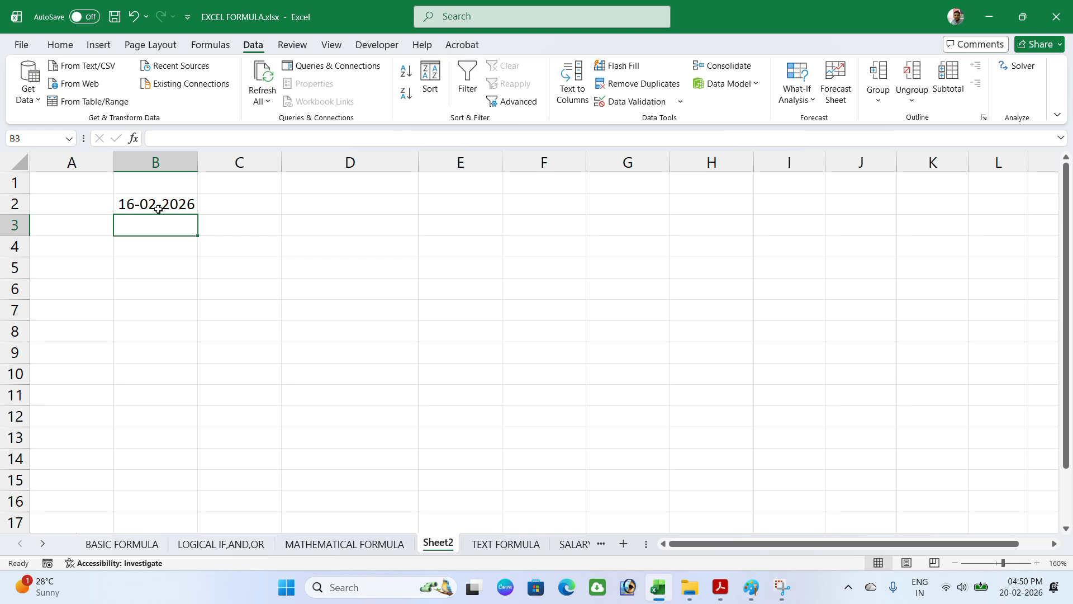
# Step: Try 14-02-2026 in B3, see it rejected, and clear the entry
pyautogui.write('14-')
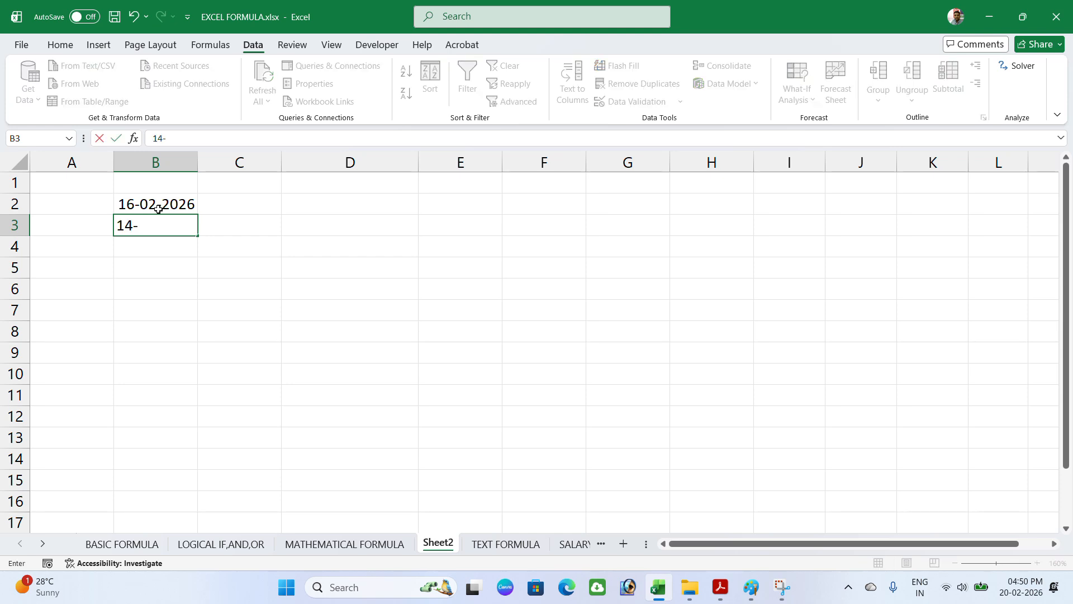
pyautogui.write('02-2026')
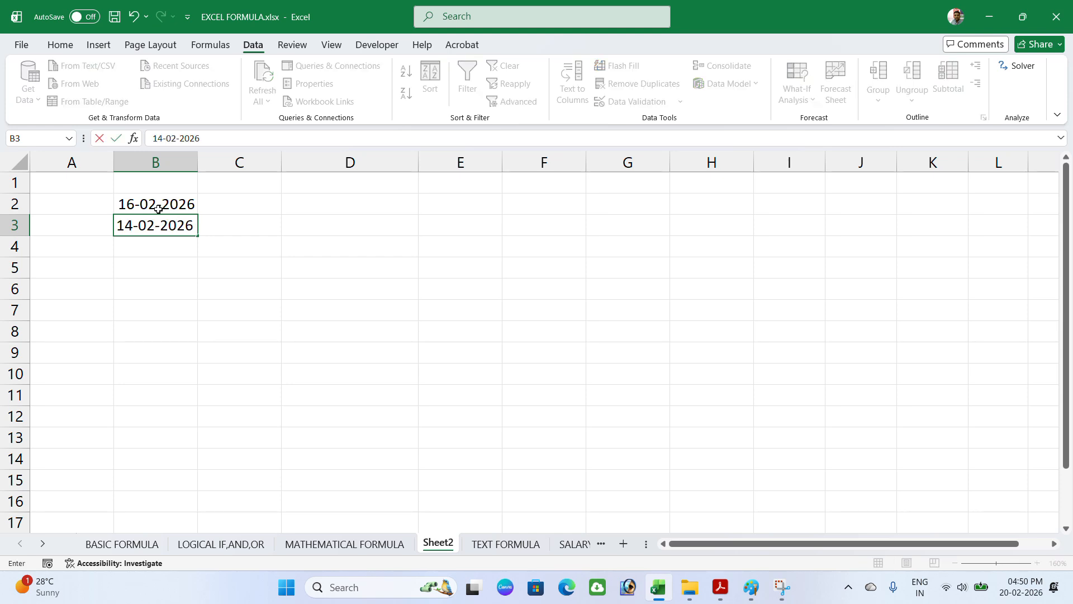
pyautogui.press('Return')
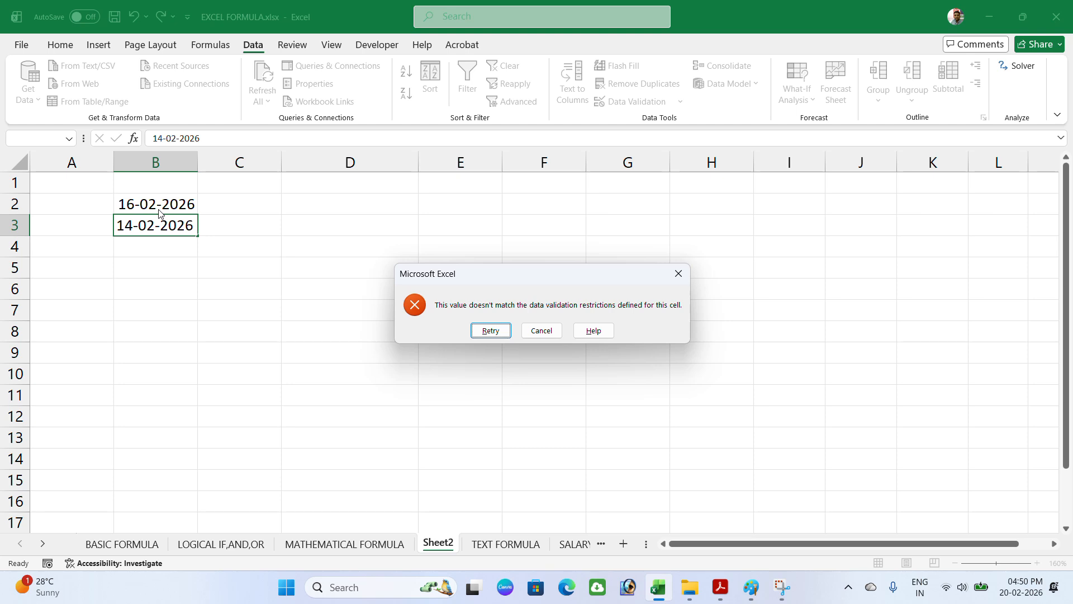
pyautogui.press('Return')
pyautogui.press('BackSpace')
pyautogui.click(229, 204)
# Step: Clear the existing date rule from all cells that share it
pyautogui.click(650, 106)
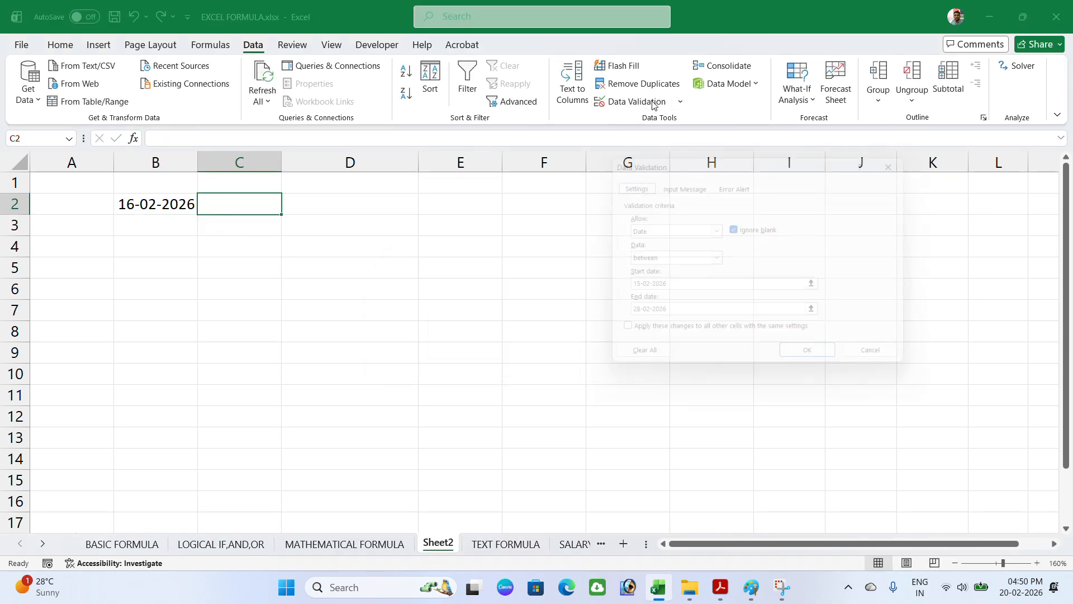
pyautogui.click(627, 337)
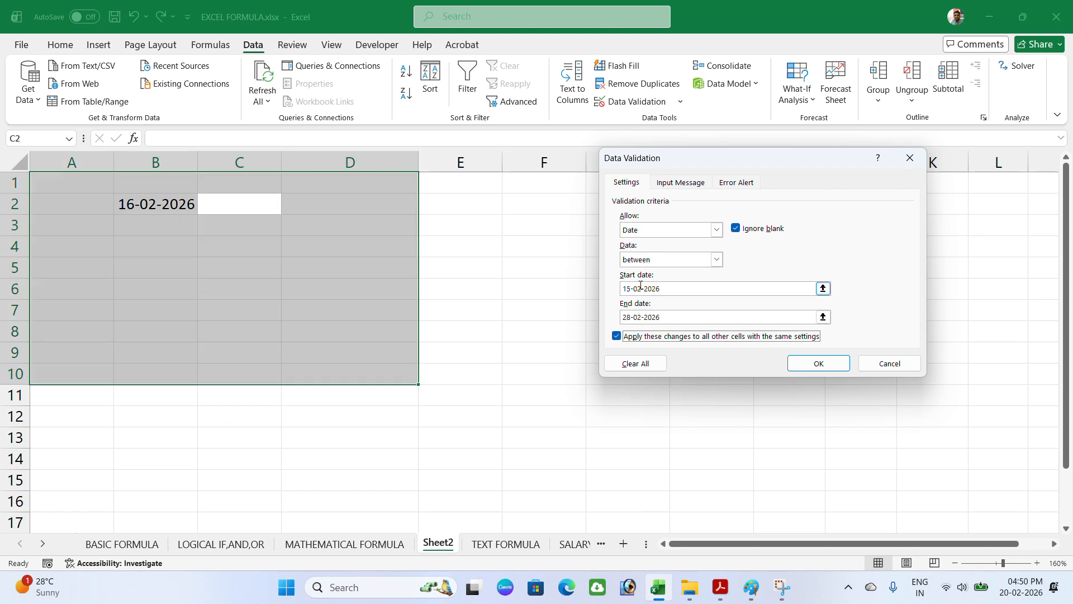
pyautogui.click(648, 362)
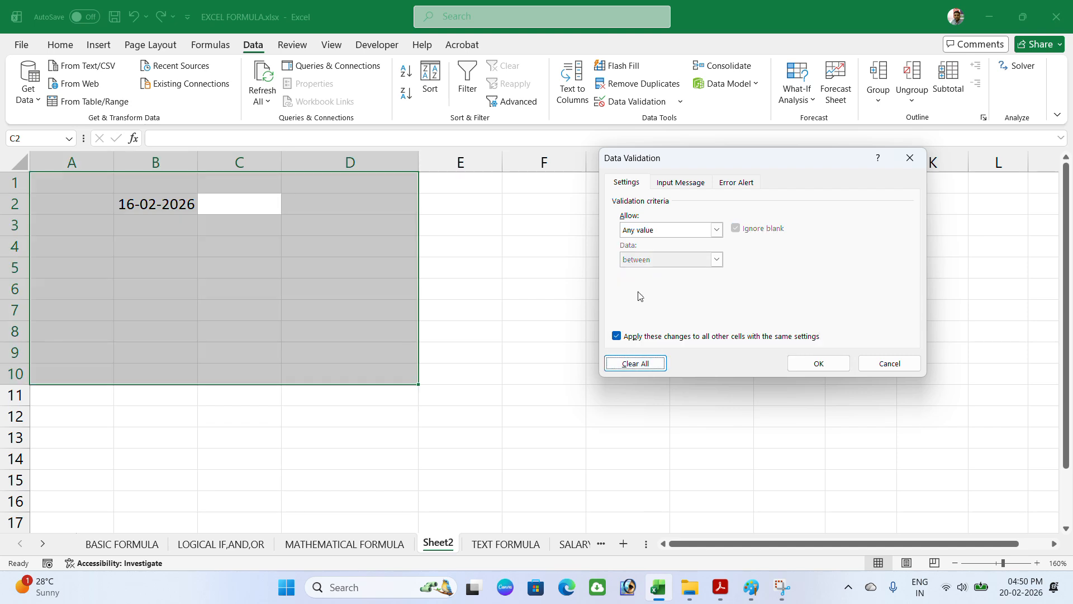
# Step: Allow only times less than 2:00 pm in A1:D10
pyautogui.click(656, 230)
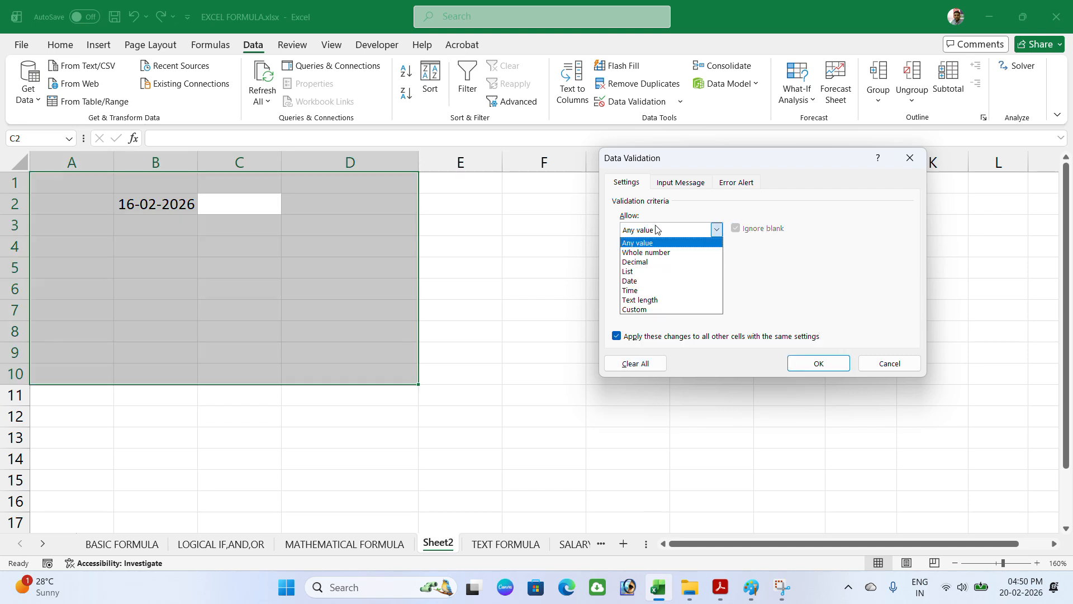
pyautogui.click(633, 292)
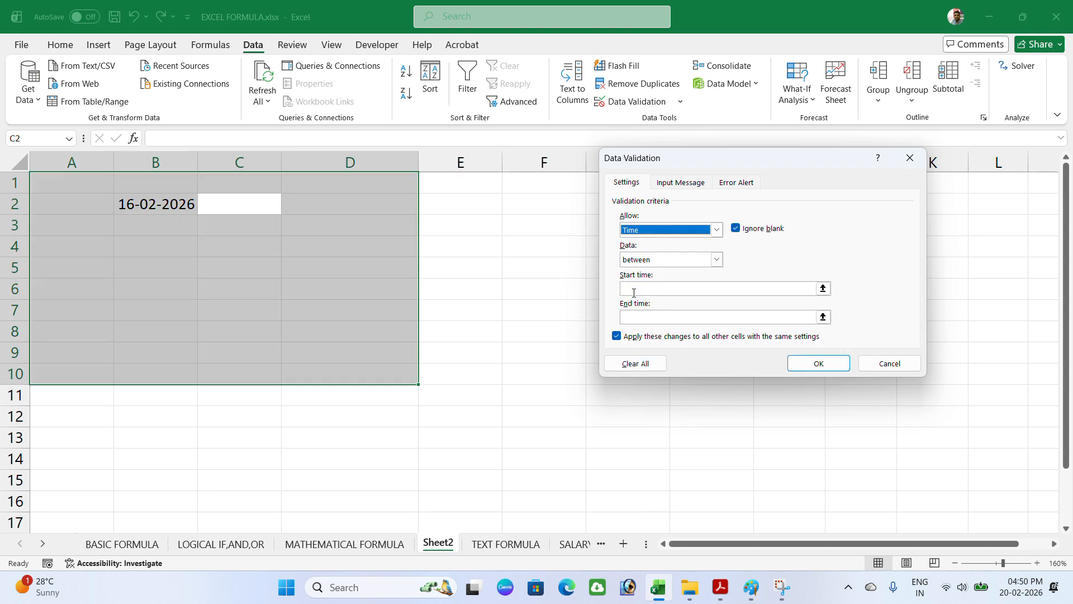
pyautogui.click(663, 261)
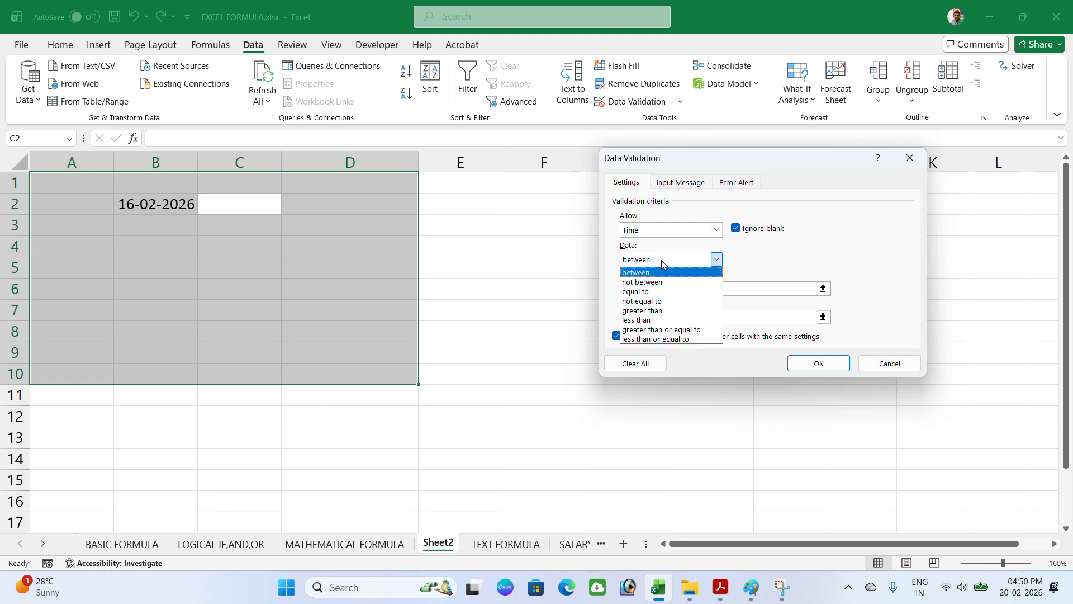
pyautogui.click(651, 320)
pyautogui.click(659, 291)
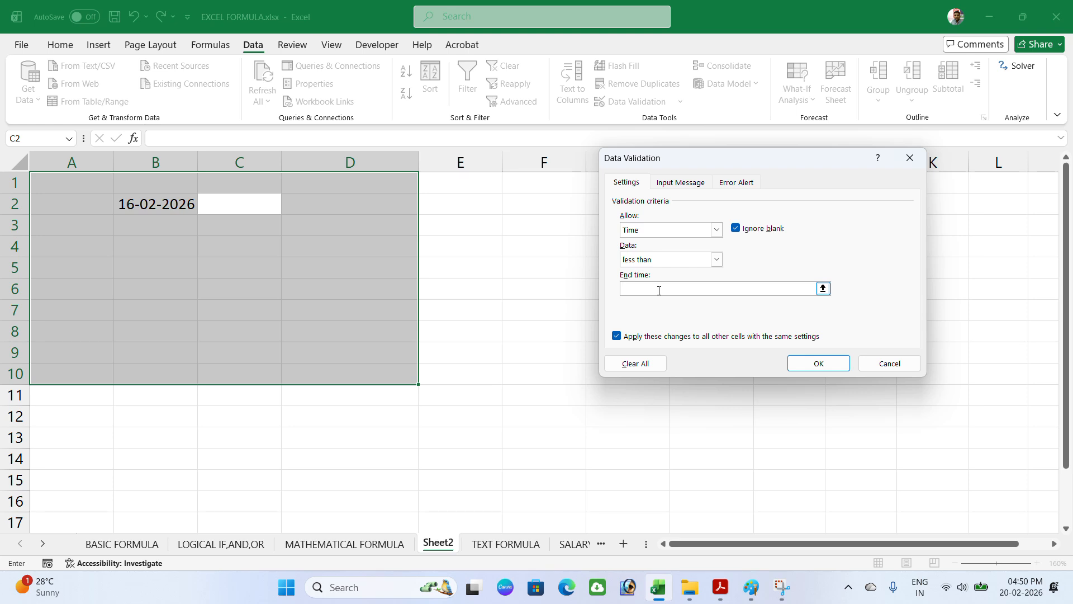
pyautogui.write('2:0')
pyautogui.write('pm')
pyautogui.click(818, 363)
pyautogui.click(224, 263)
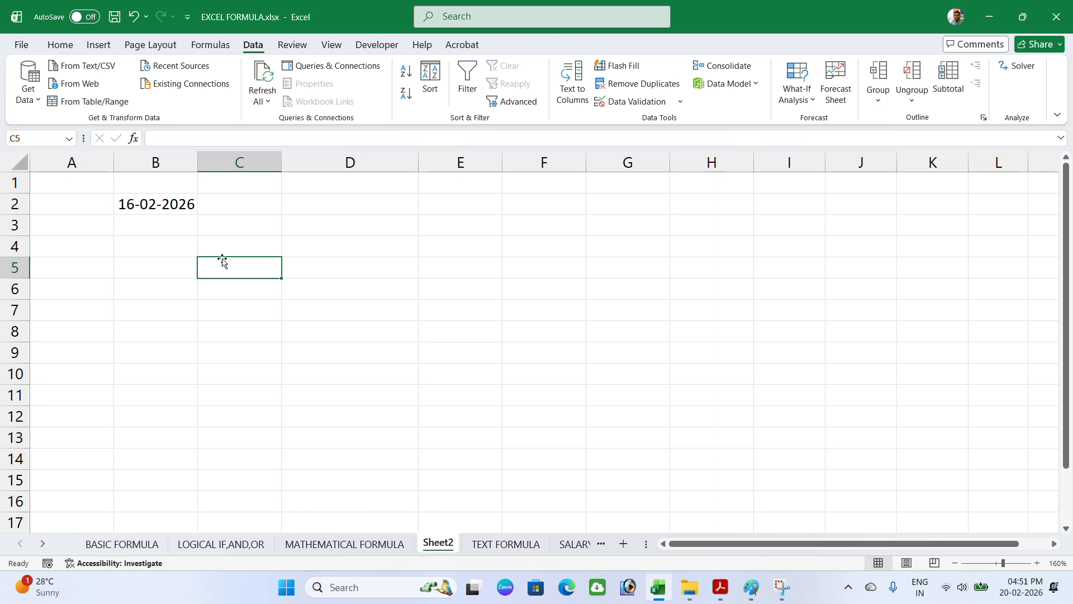
# Step: Test the time rule: 1:59 pm is accepted in C5, 2:01 pm rejected in C4
pyautogui.write('1:')
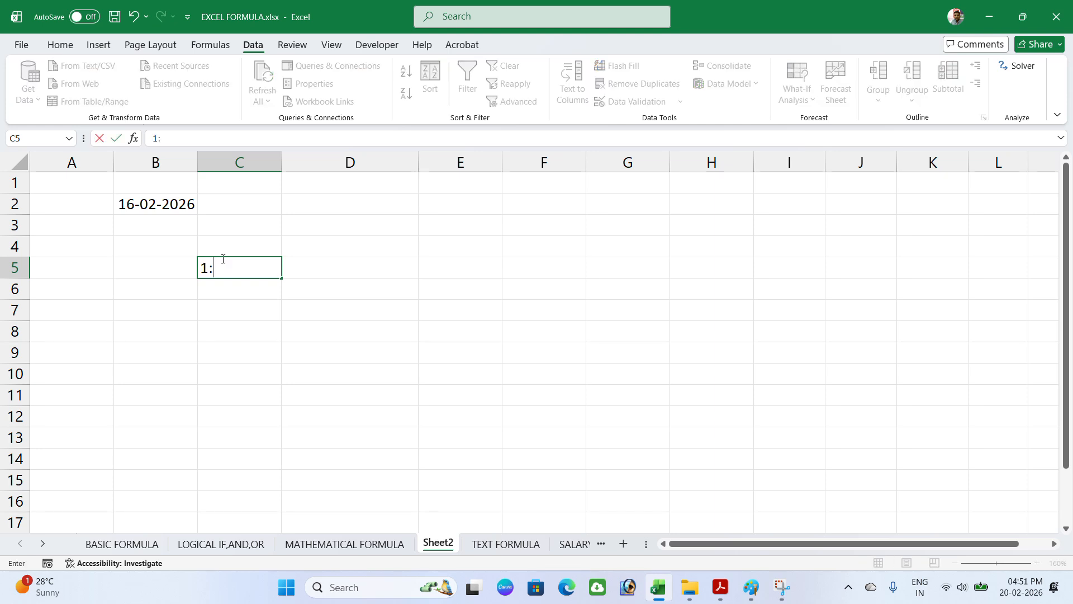
pyautogui.write('59 pm')
pyautogui.press('Return')
pyautogui.click(227, 247)
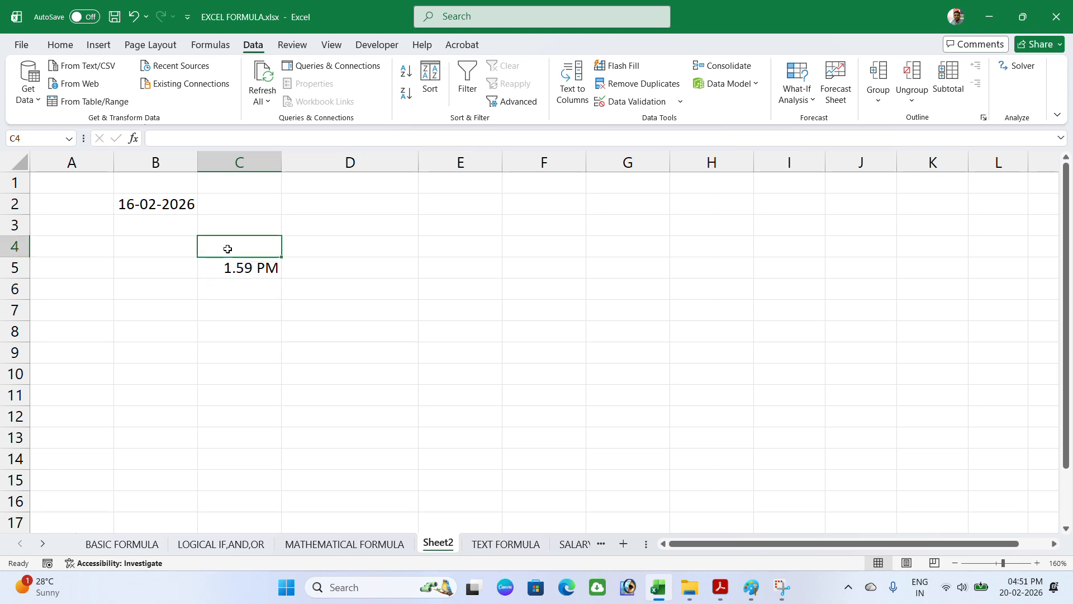
pyautogui.write('20')
pyautogui.press('BackSpace')
pyautogui.write(':01')
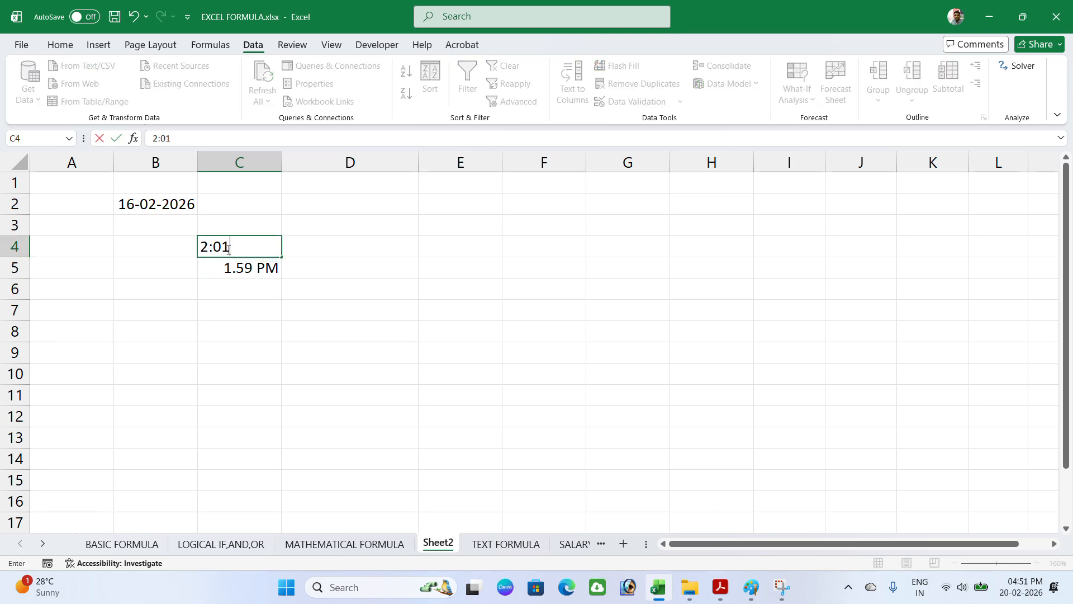
pyautogui.write(' pm')
pyautogui.press('Return')
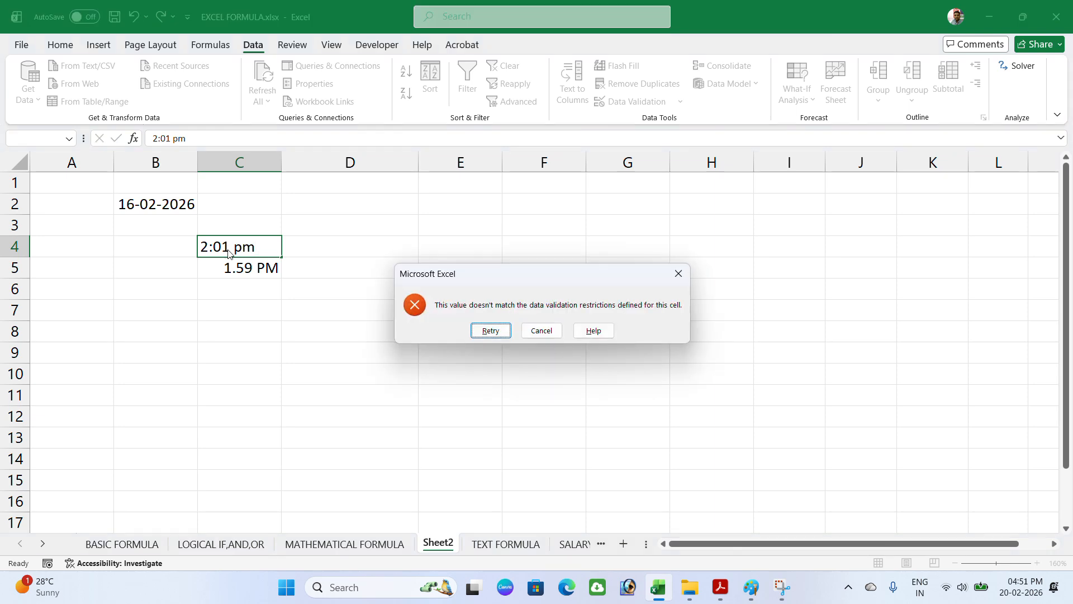
pyautogui.press('Return')
pyautogui.press('Escape')
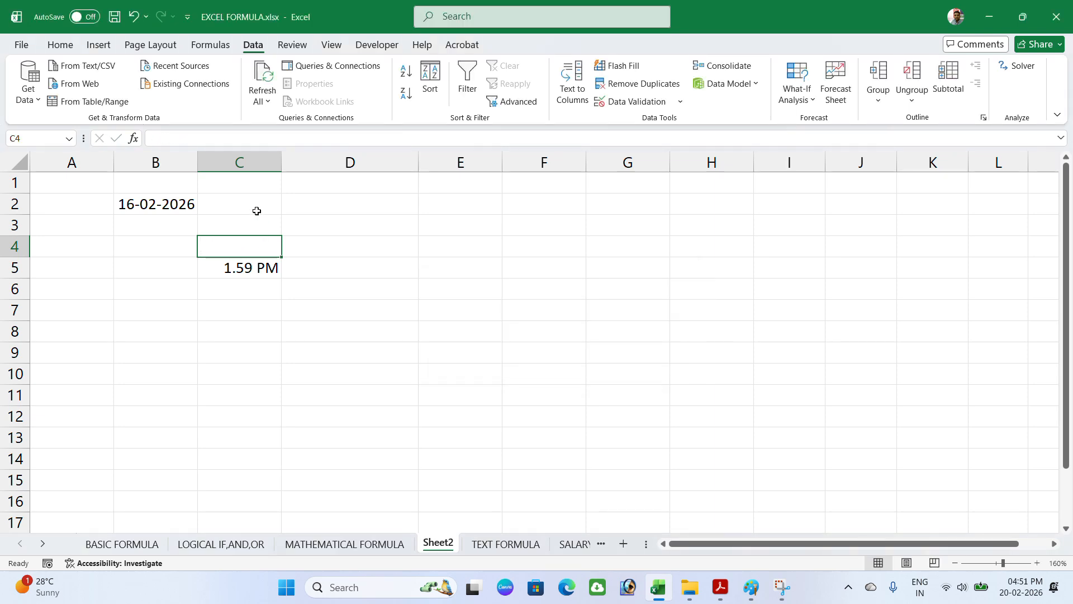
pyautogui.click(257, 210)
# Step: Clear the time validation rule from every cell that uses it
pyautogui.click(667, 106)
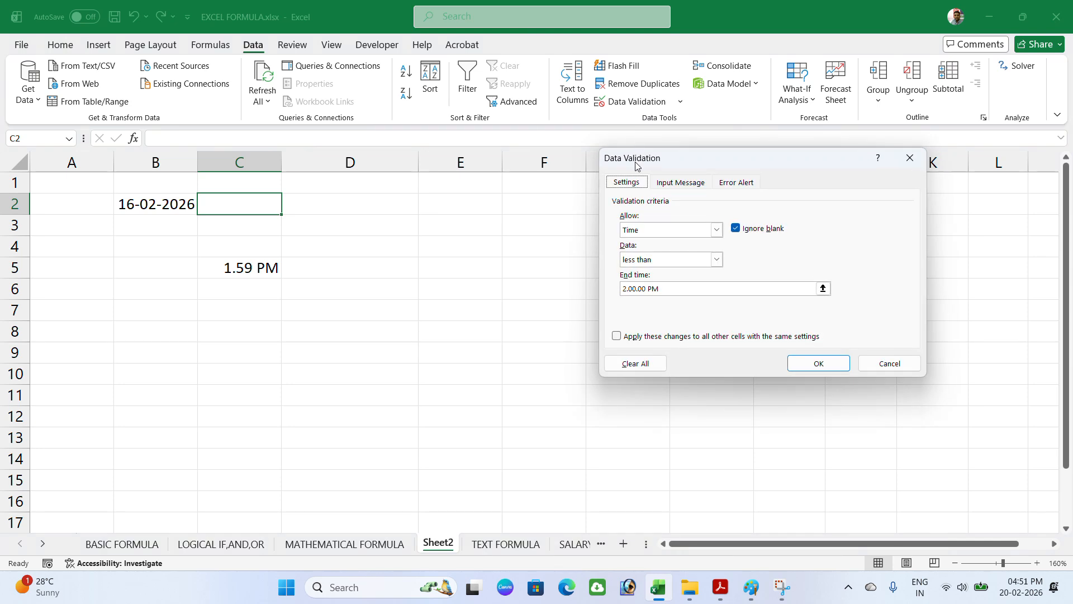
pyautogui.click(641, 337)
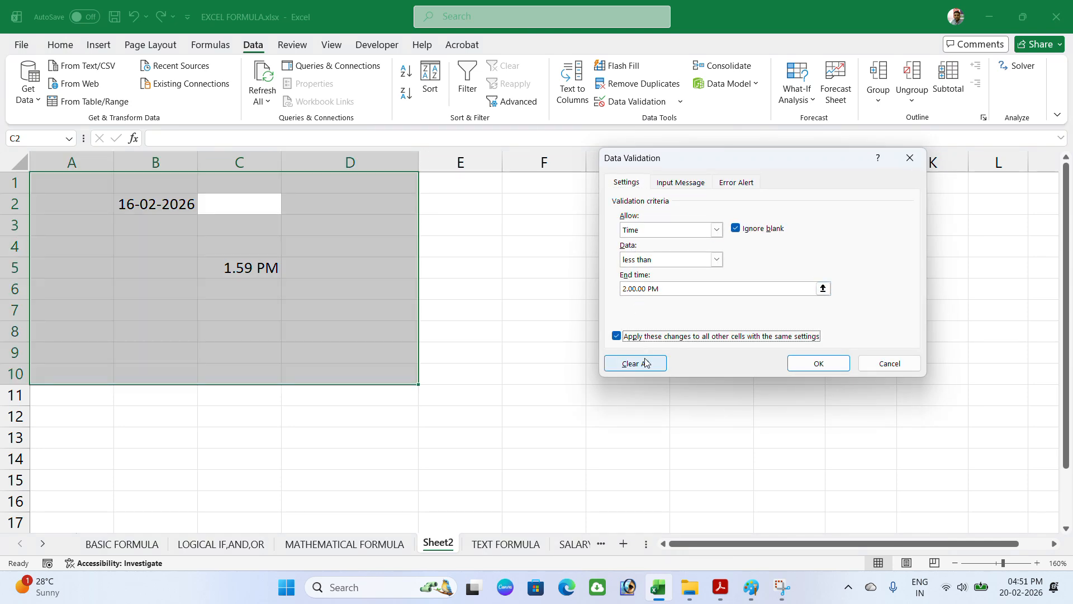
pyautogui.click(645, 363)
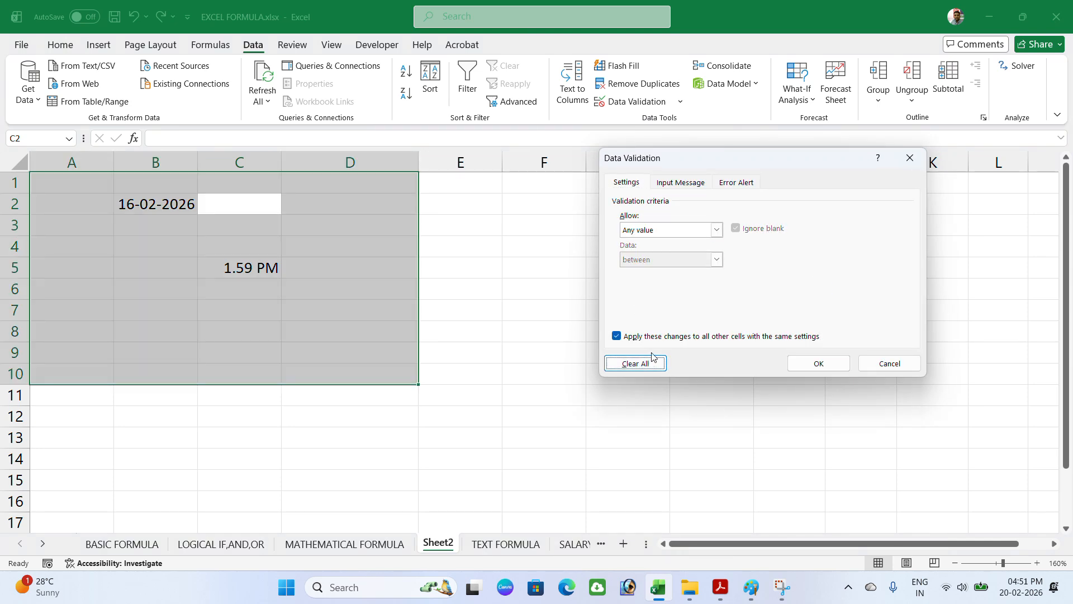
pyautogui.click(814, 364)
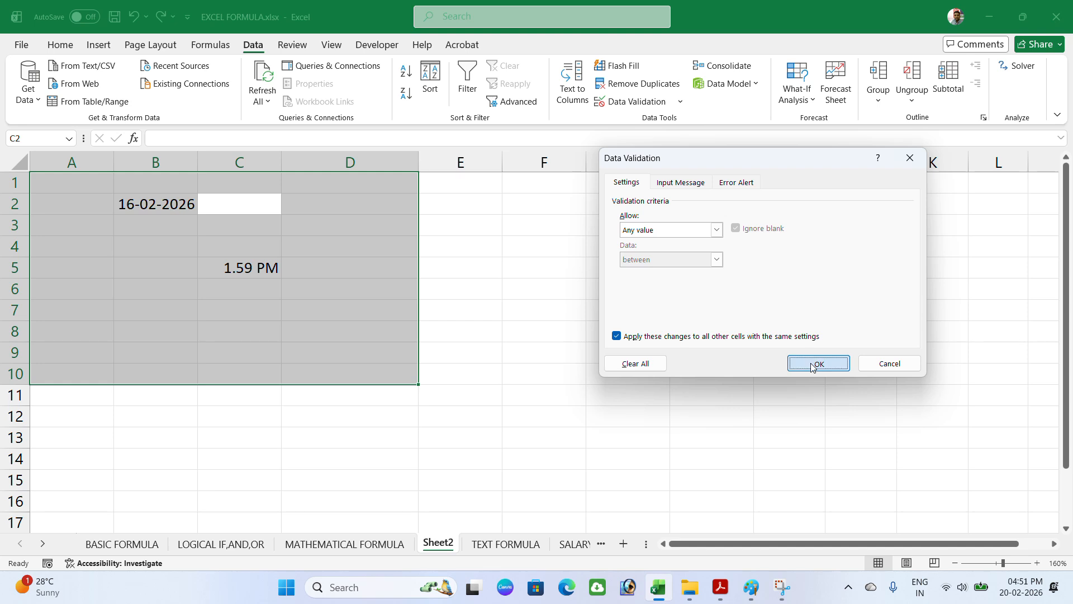
pyautogui.click(304, 208)
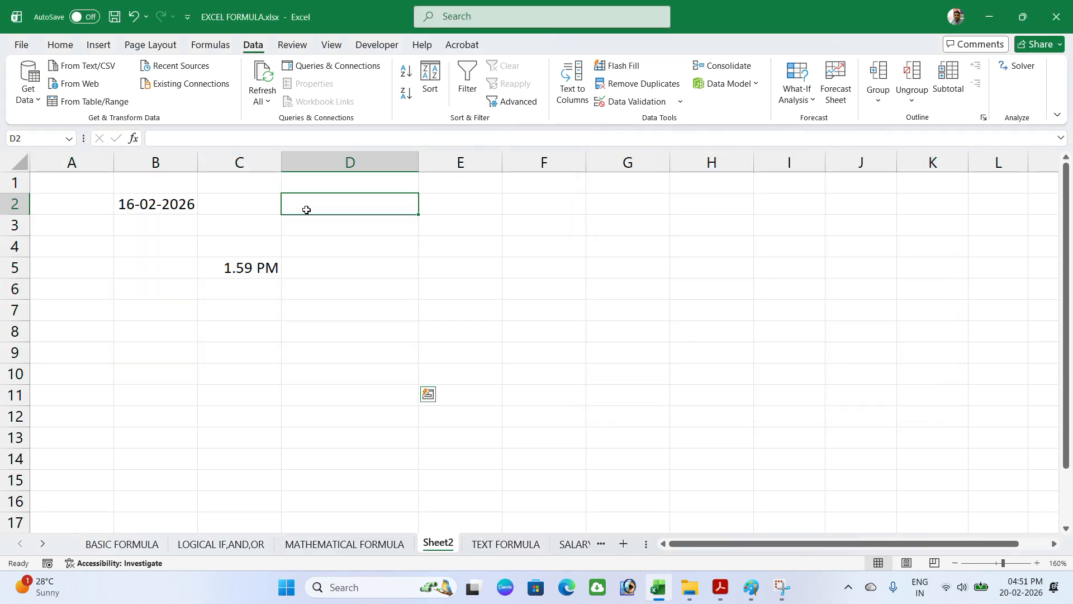
# Step: Type the heading 'mob. No.' in cell D1
pyautogui.click(335, 185)
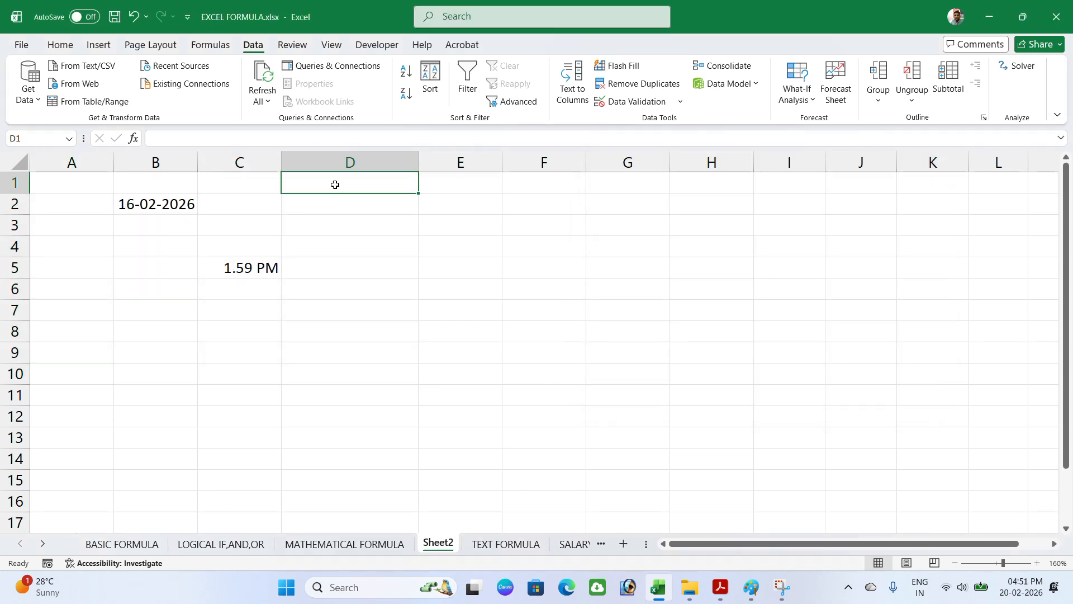
pyautogui.write('mob. No.')
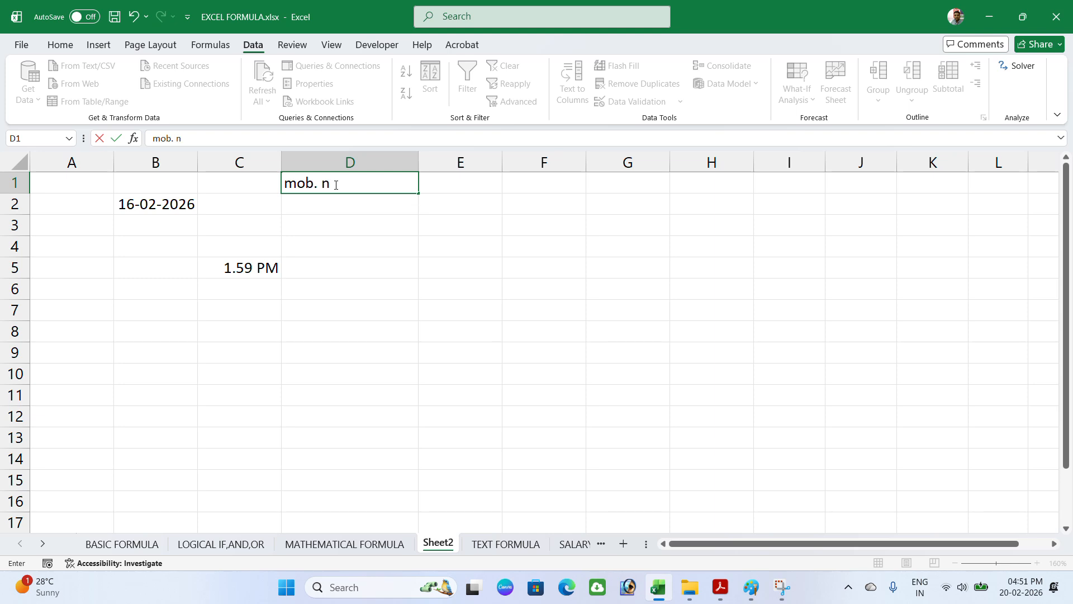
pyautogui.press('Return')
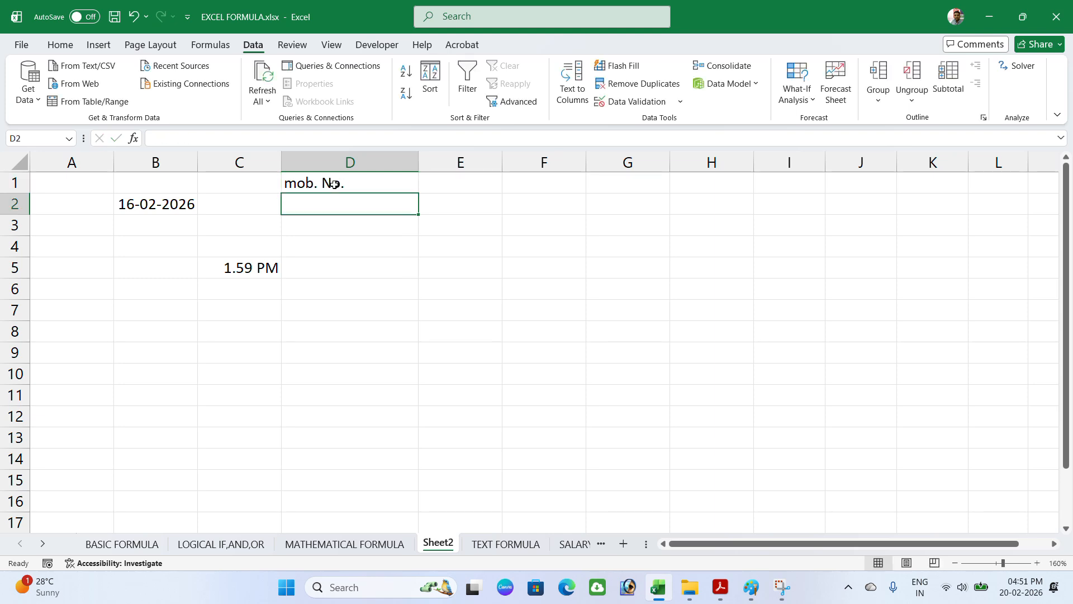
pyautogui.moveTo(335, 204); pyautogui.dragTo(343, 436)
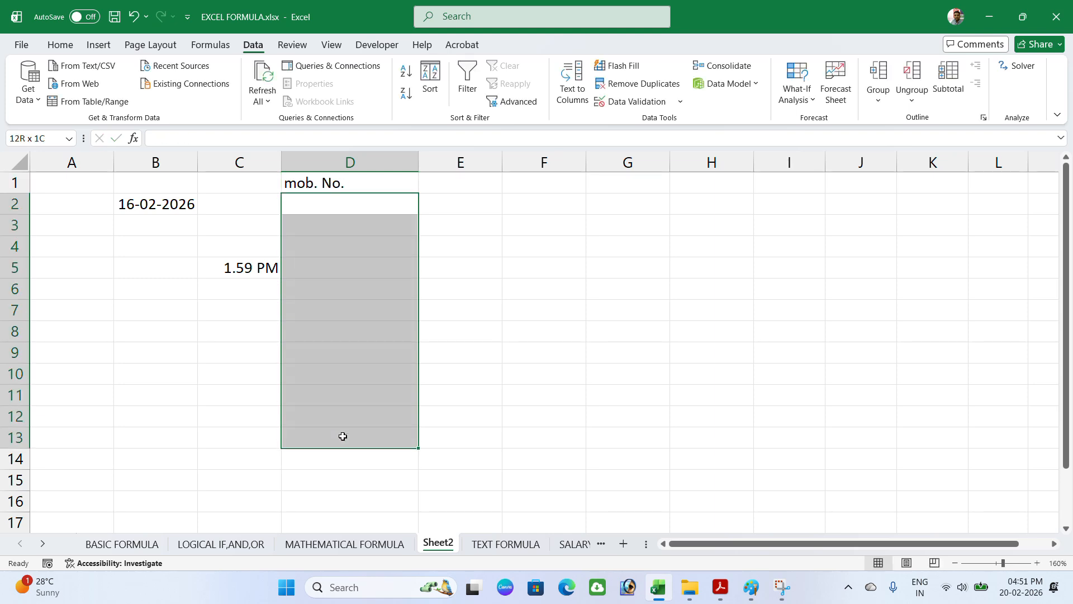
# Step: Set D2:D13 validation to text length equal to 10 characters
pyautogui.click(634, 102)
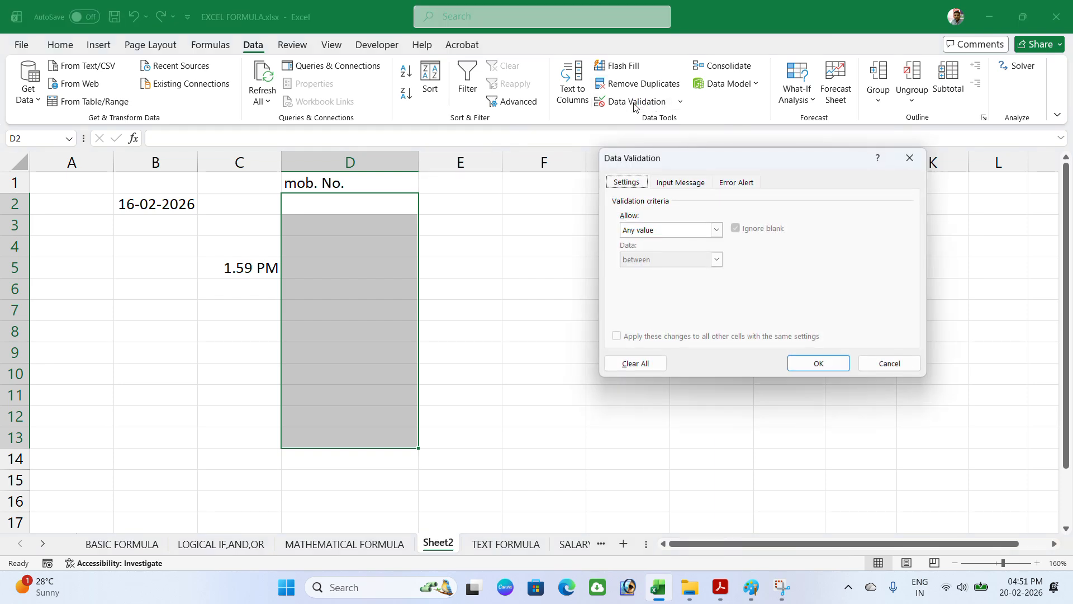
pyautogui.click(658, 232)
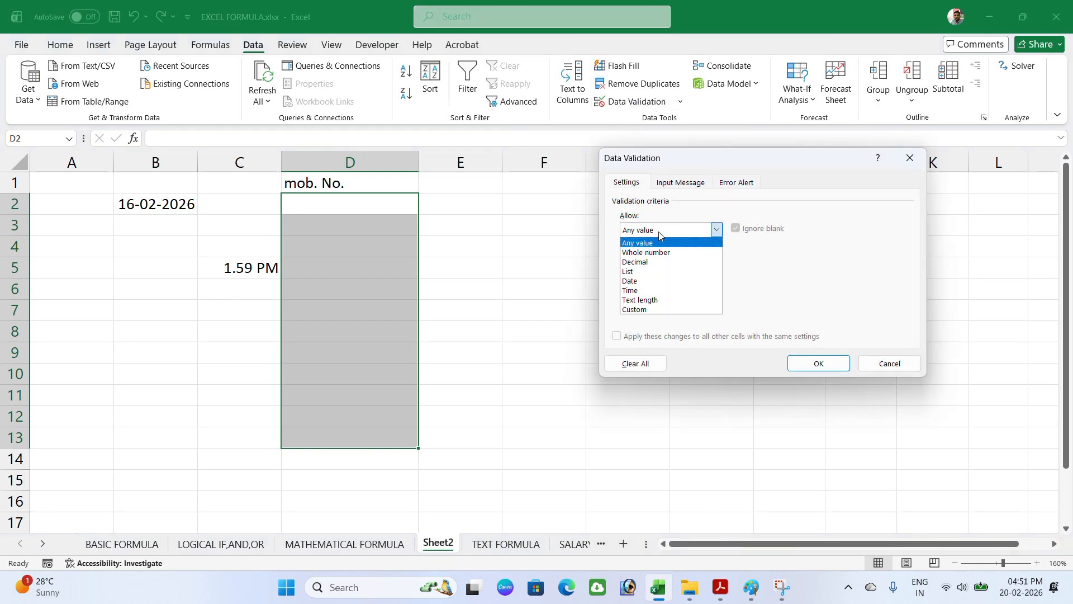
pyautogui.click(657, 300)
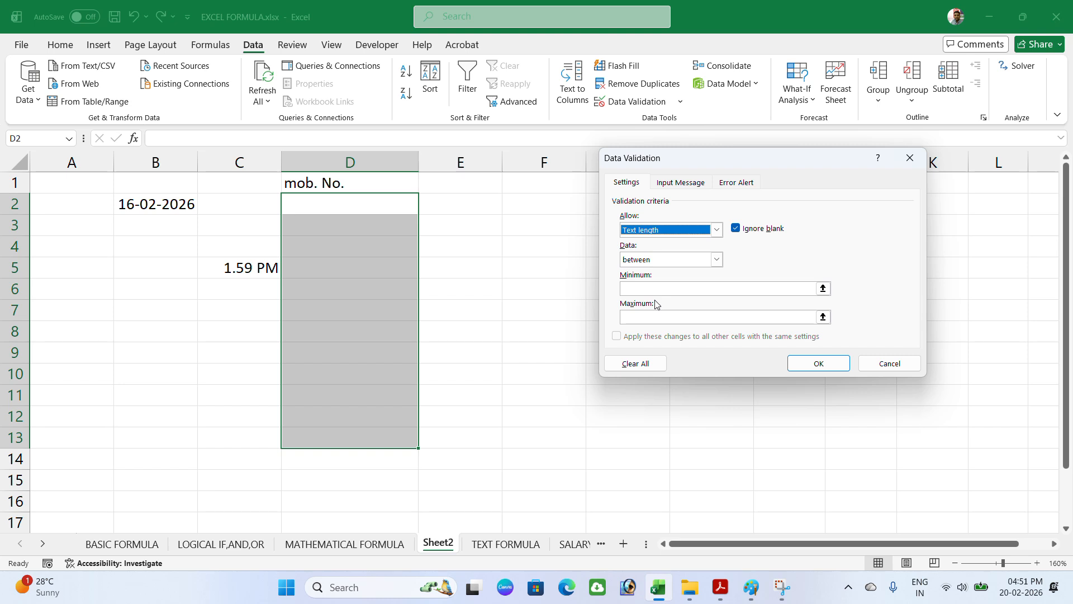
pyautogui.click(636, 261)
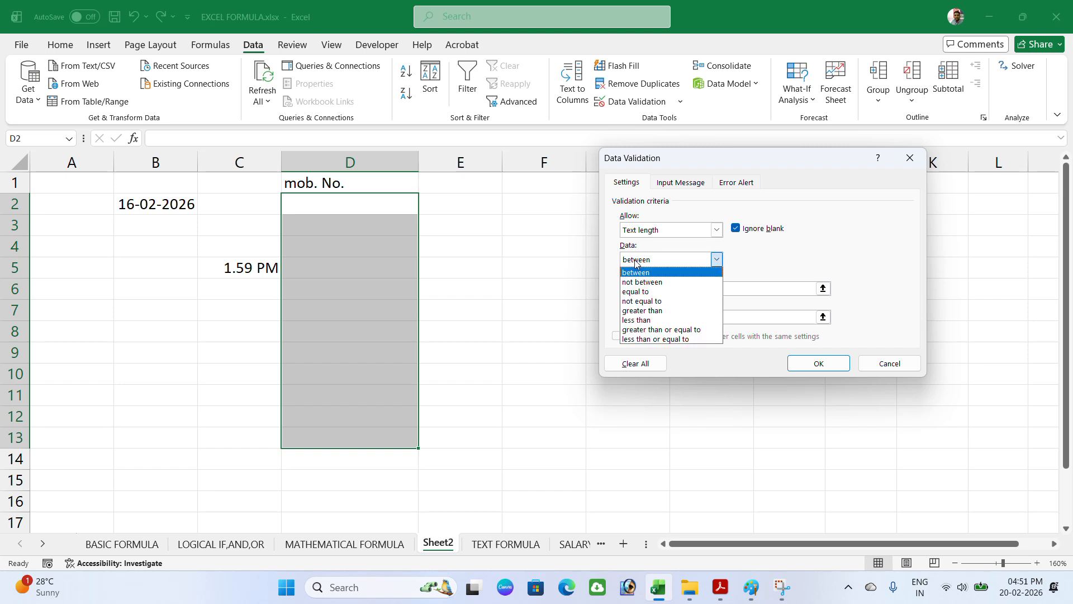
pyautogui.click(639, 291)
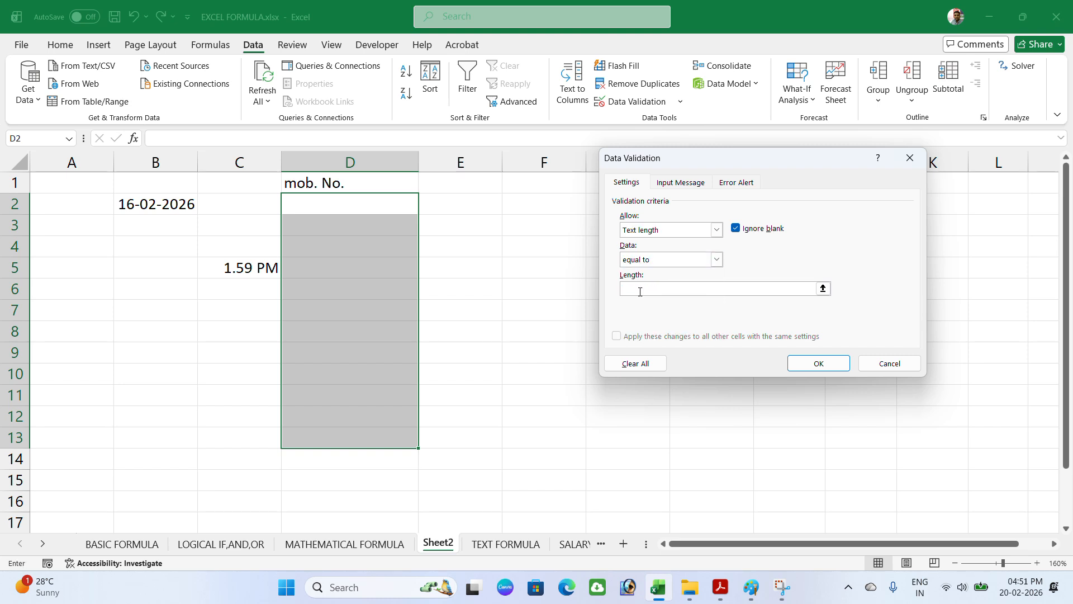
pyautogui.click(640, 291)
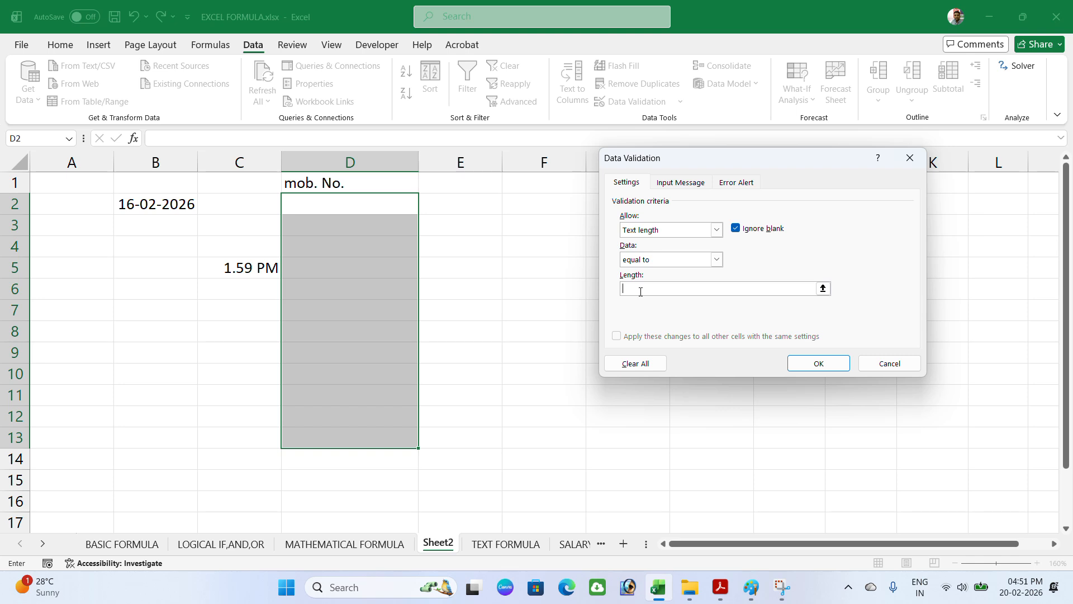
pyautogui.write('10')
pyautogui.click(813, 369)
# Step: Enter a 10-digit mobile number in D2, which the rule accepts
pyautogui.doubleClick(310, 199)
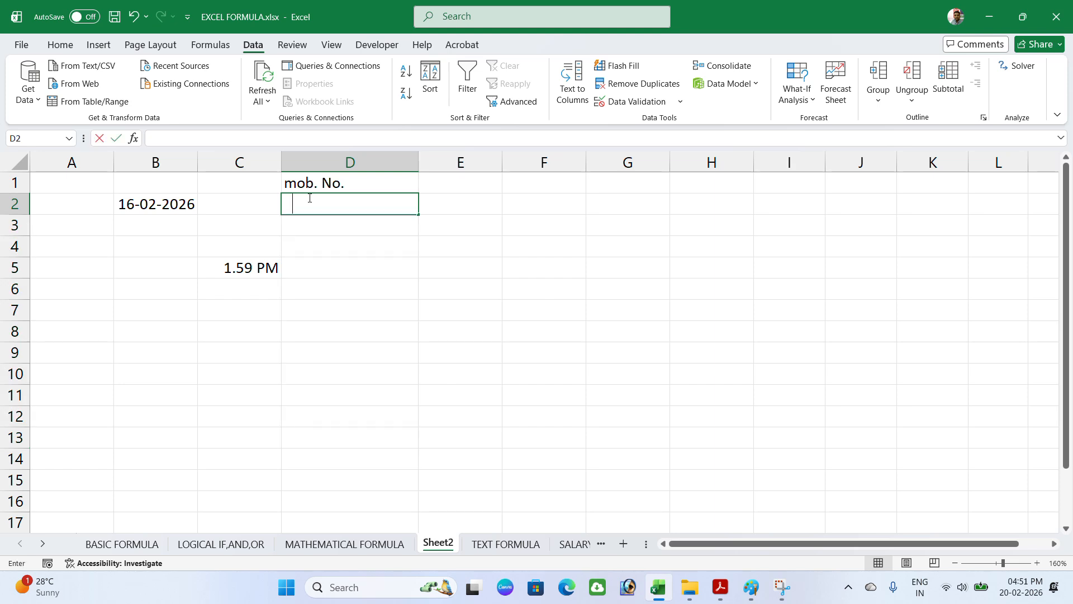
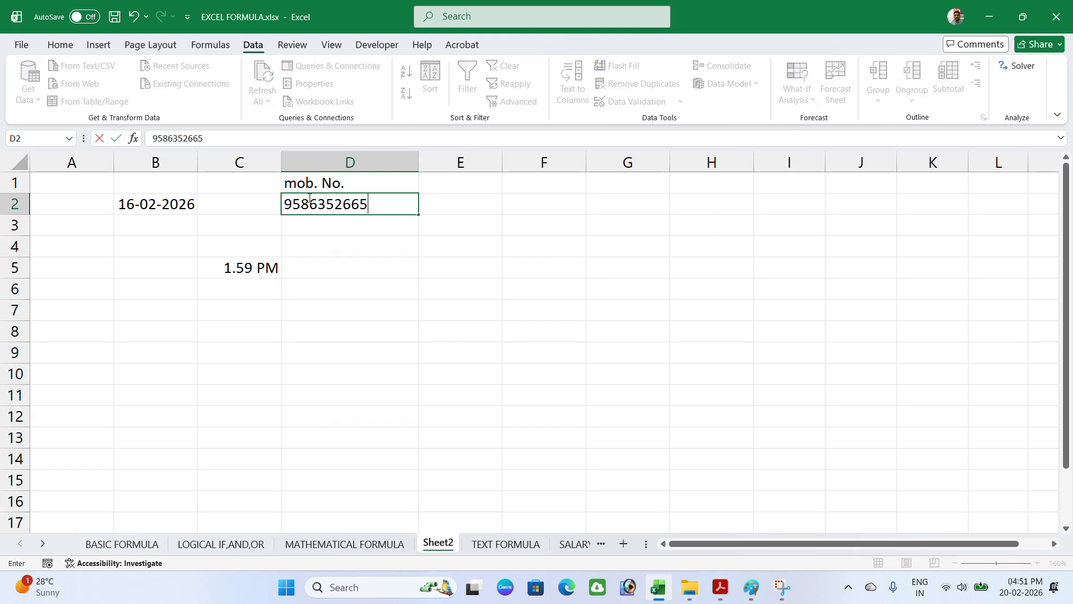
pyautogui.press('Return')
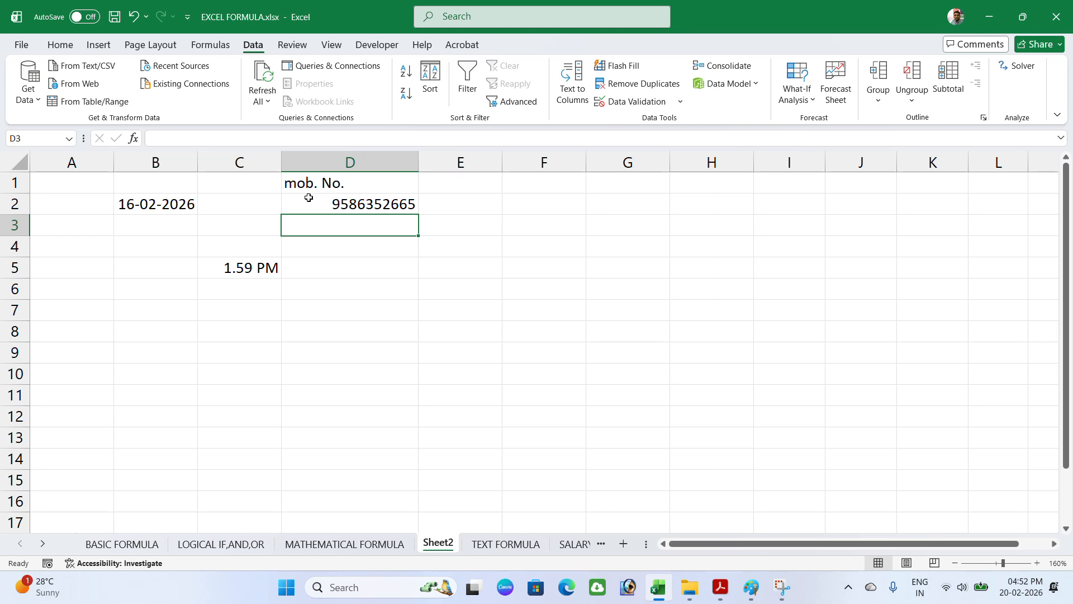
# Step: Try 145236987 and an 11-digit version in D3; both are rejected, D3 stays empty
pyautogui.write('145236987')
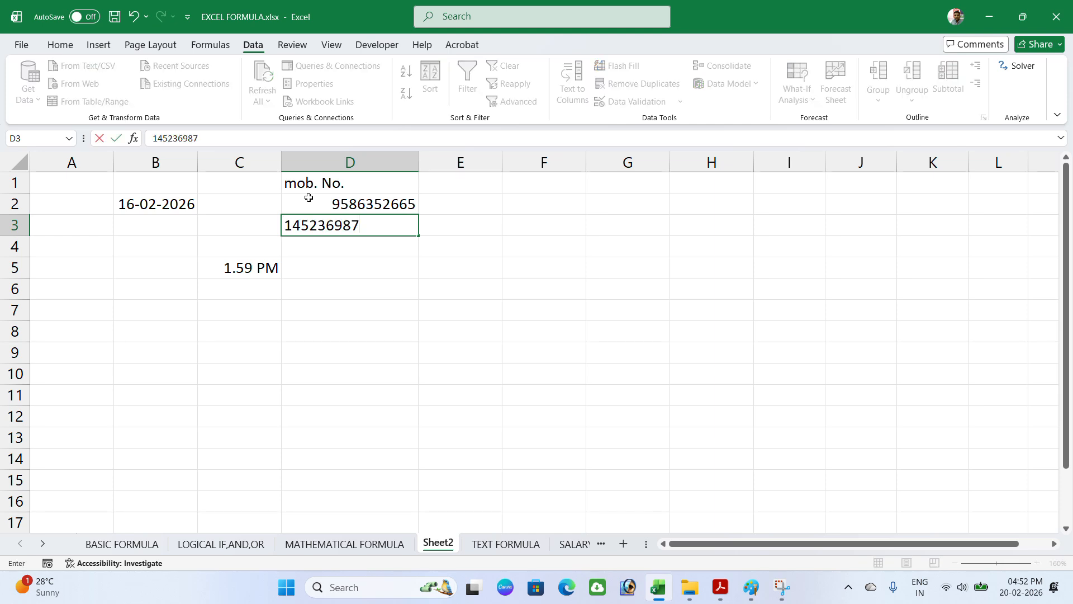
pyautogui.press('Return')
pyautogui.press('Return')
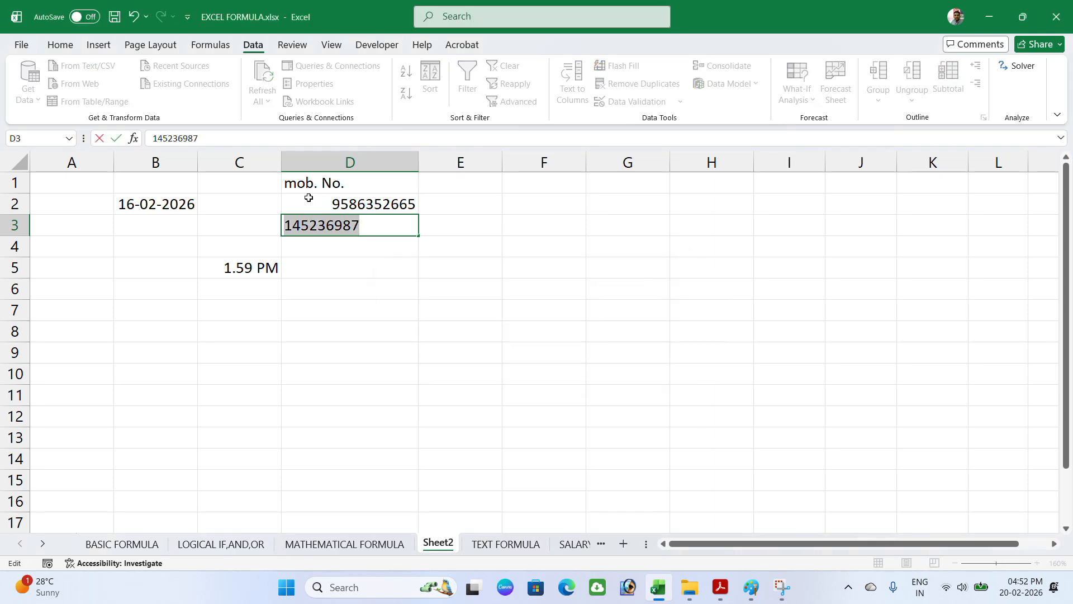
pyautogui.click(374, 228)
pyautogui.write('14')
pyautogui.press('Return')
pyautogui.press('Return')
pyautogui.press('Escape')
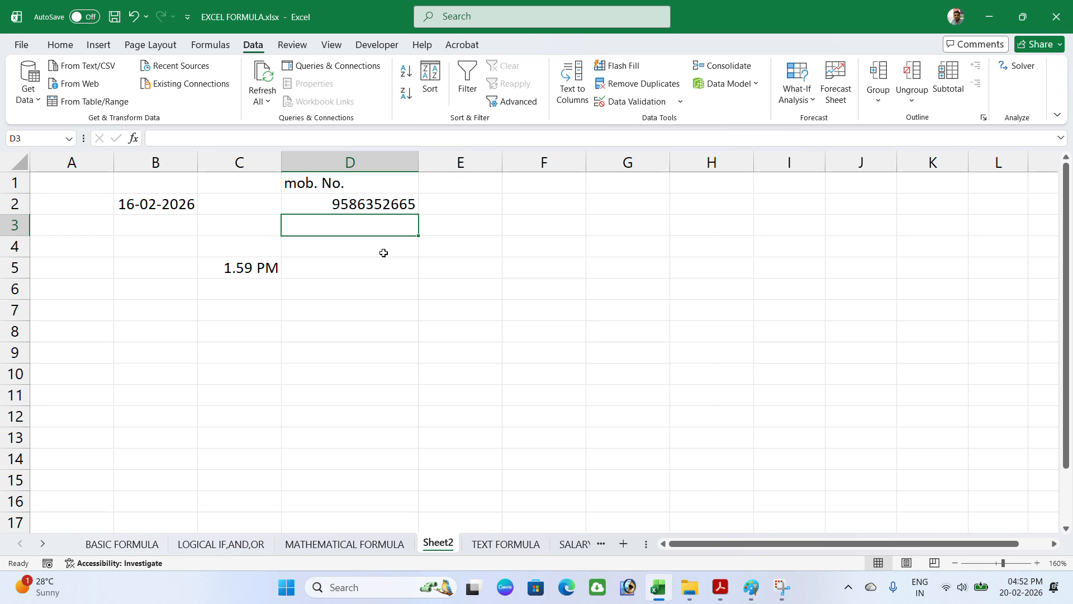
pyautogui.click(630, 108)
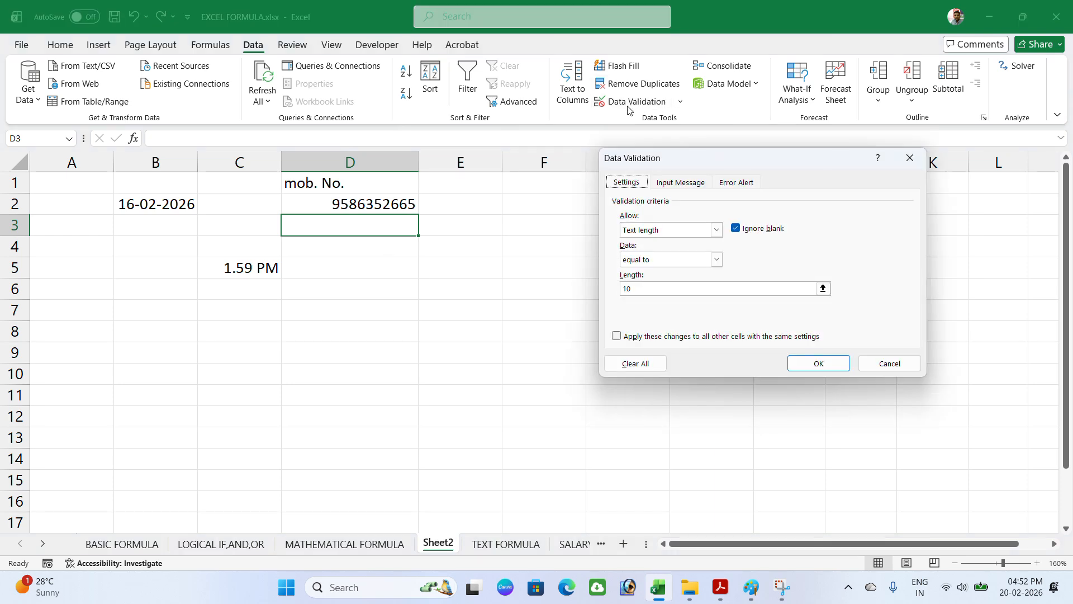
pyautogui.click(675, 232)
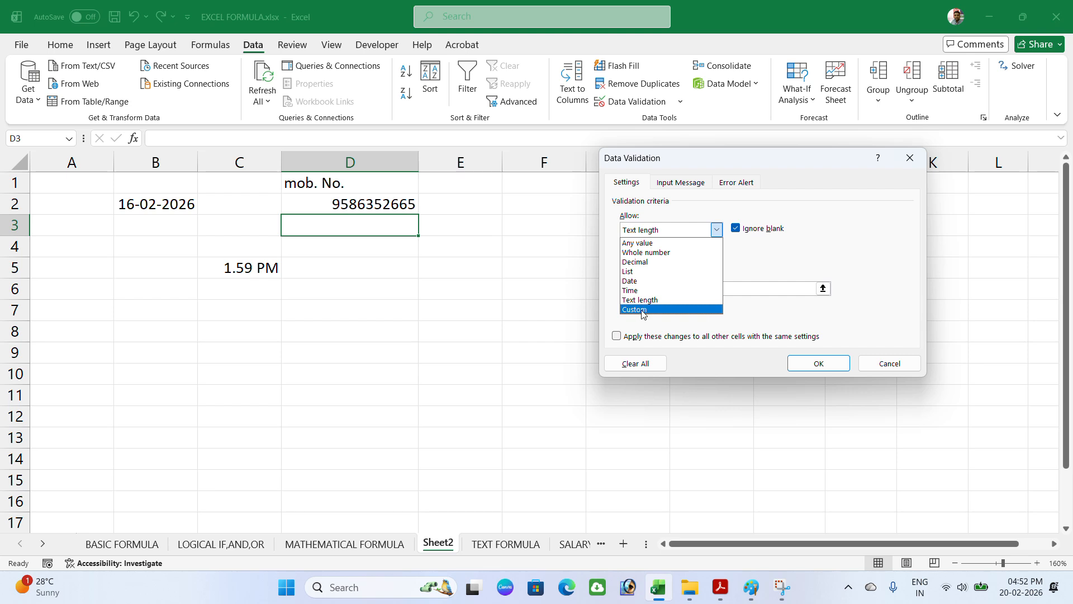
pyautogui.click(882, 365)
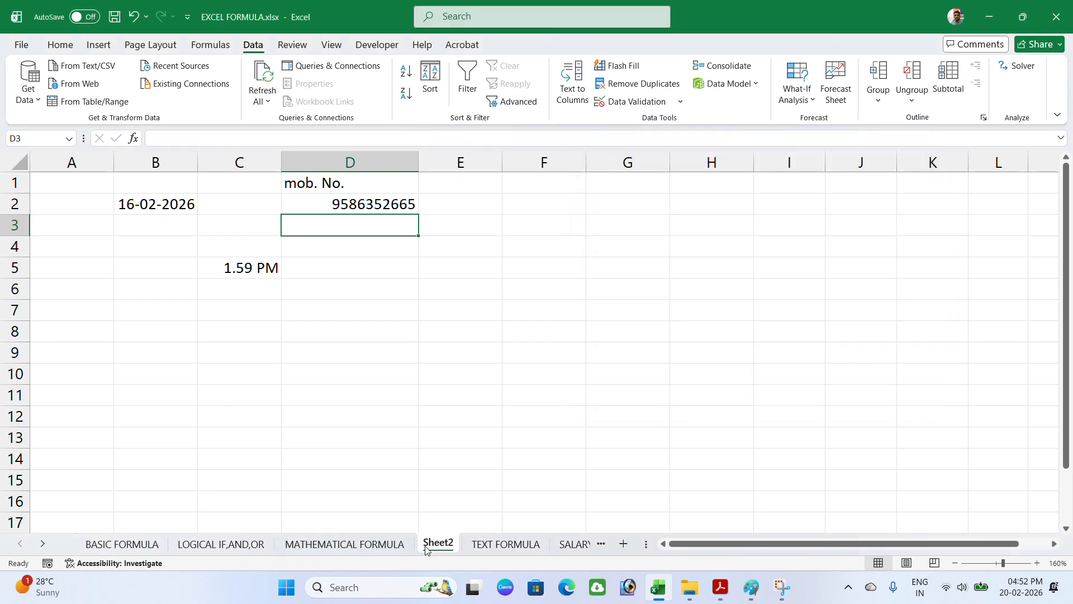
pyautogui.scroll(-3, 459, 354)
pyautogui.scroll(-10, 251, 268)
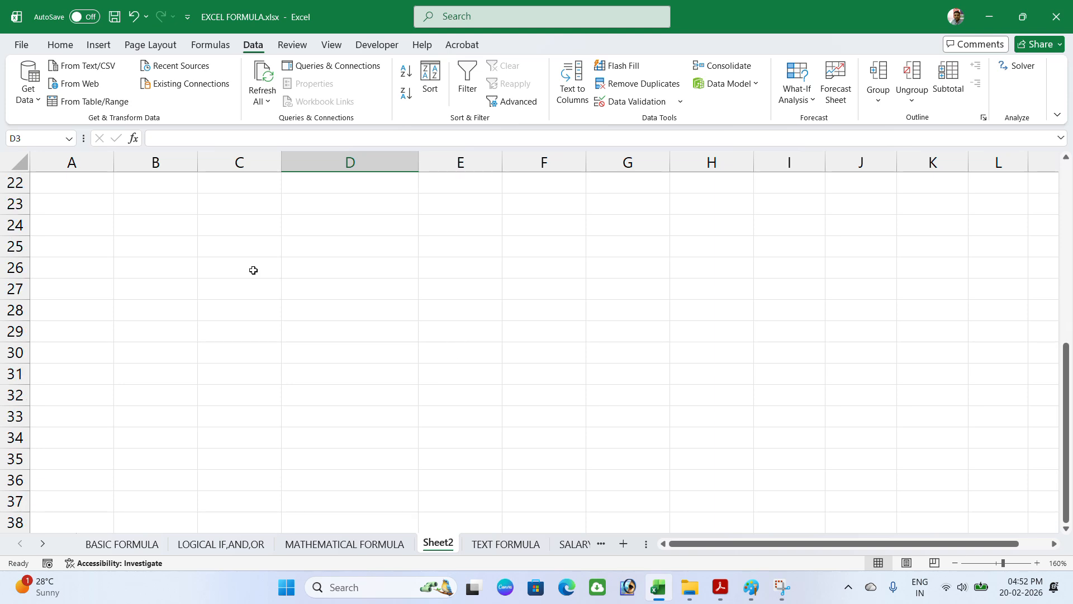
# Step: Give A42:E51 a custom validation rule with formula =isnumber(A42)
pyautogui.click(86, 233)
pyautogui.moveTo(86, 233); pyautogui.dragTo(450, 412)
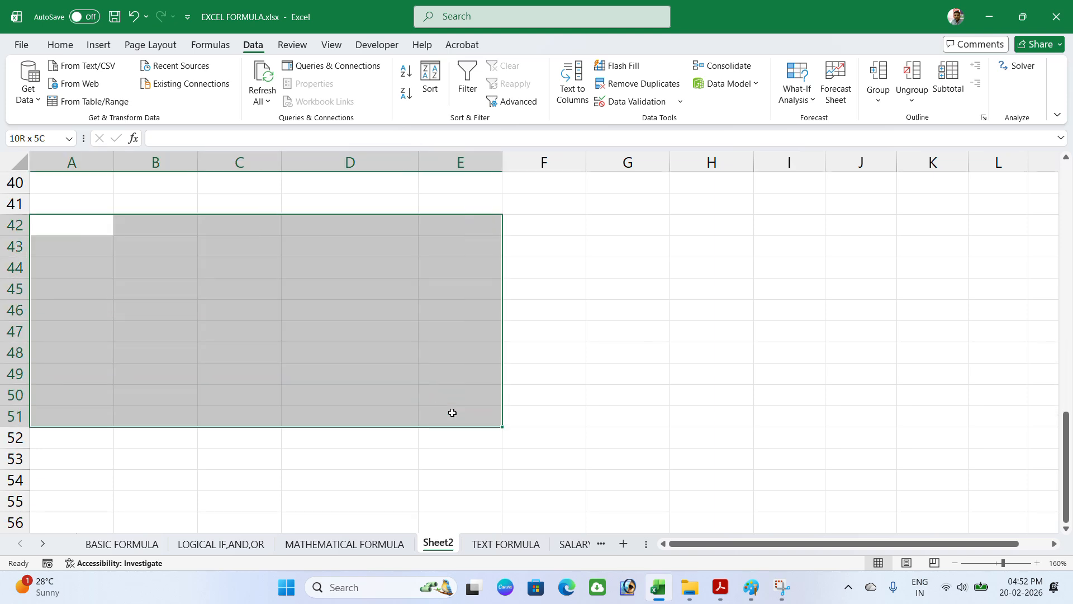
pyautogui.click(622, 102)
pyautogui.click(631, 232)
pyautogui.click(634, 309)
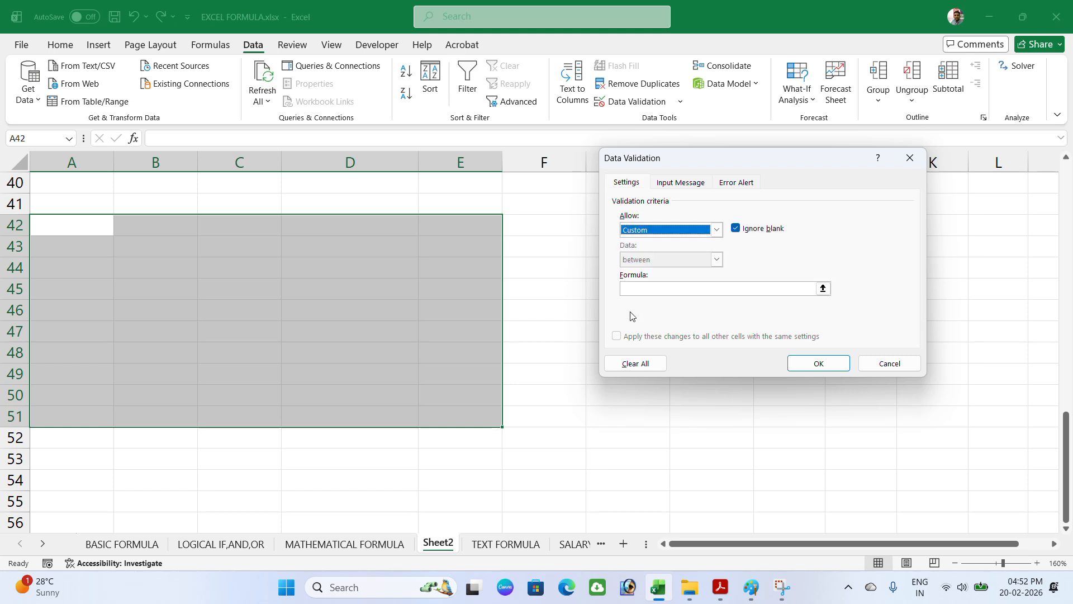
pyautogui.click(633, 287)
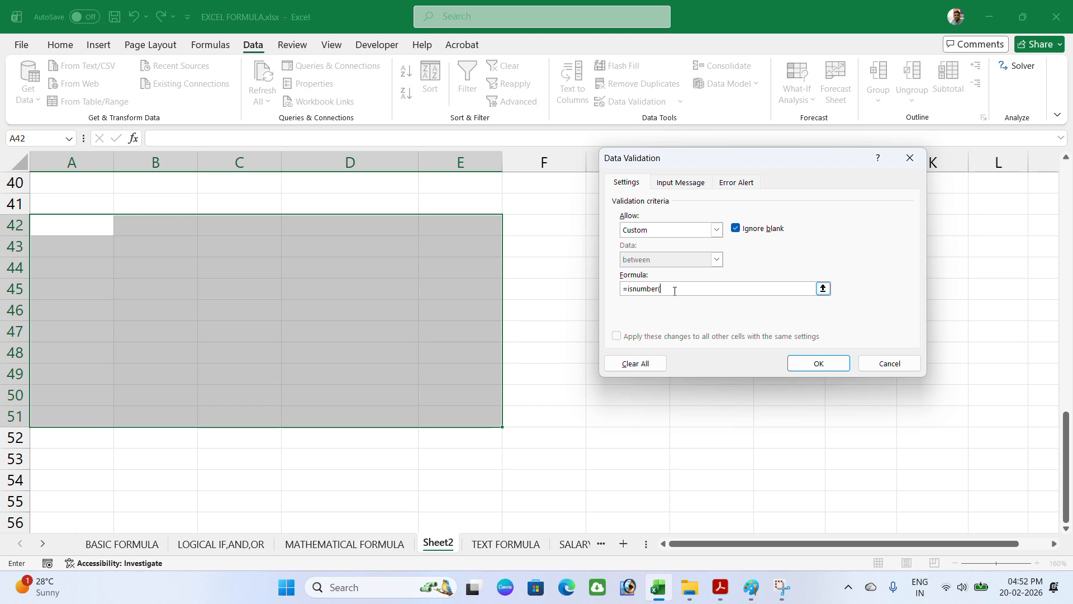
pyautogui.click(89, 222)
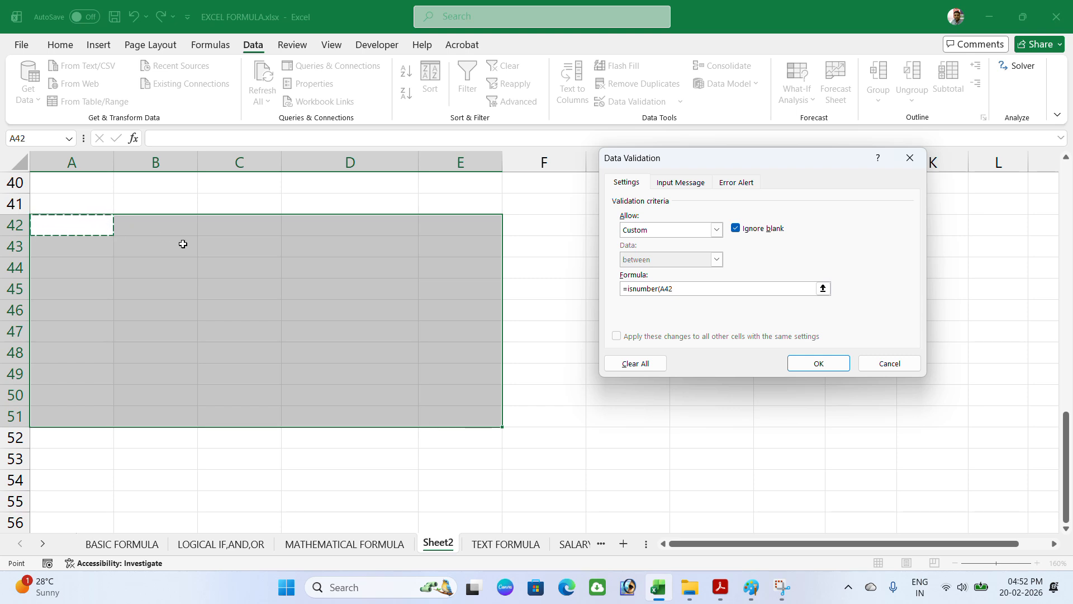
pyautogui.write(')')
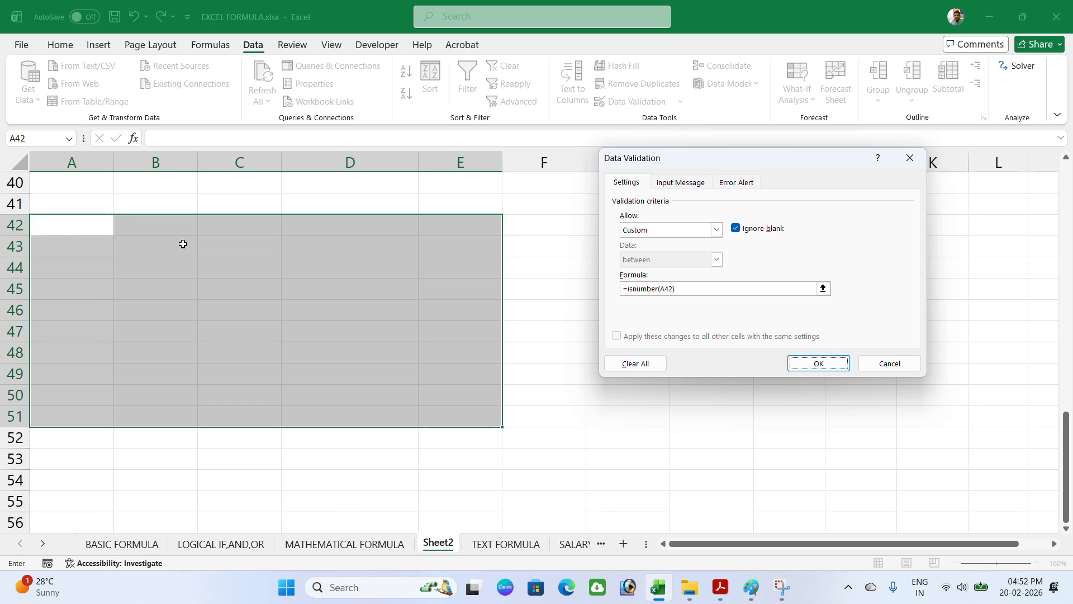
pyautogui.press('Return')
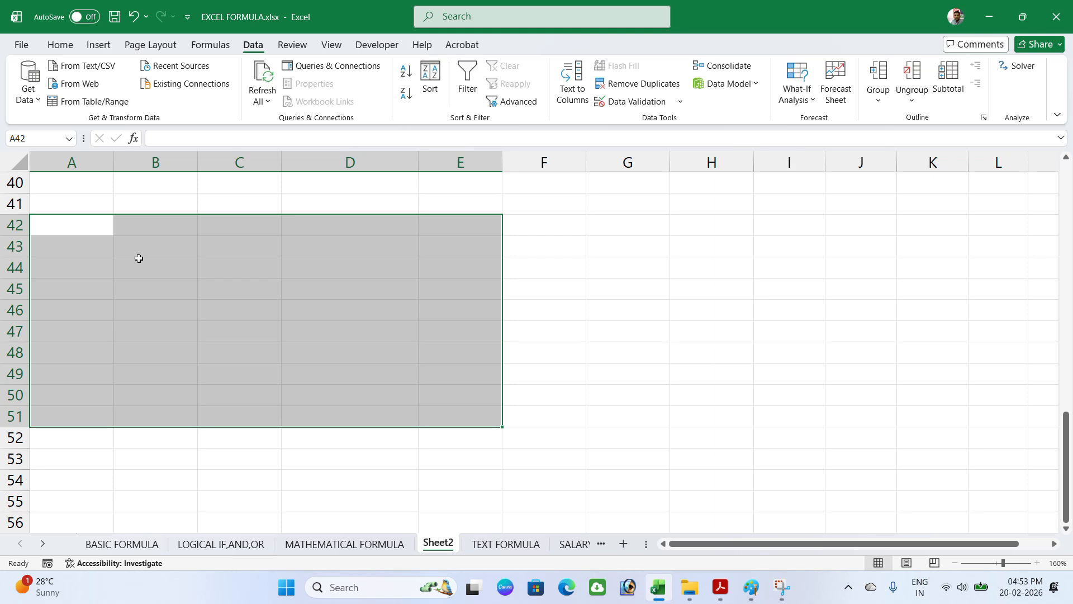
# Step: After the text sfsdfs is rejected in A42, enter 4565465 instead
pyautogui.click(86, 231)
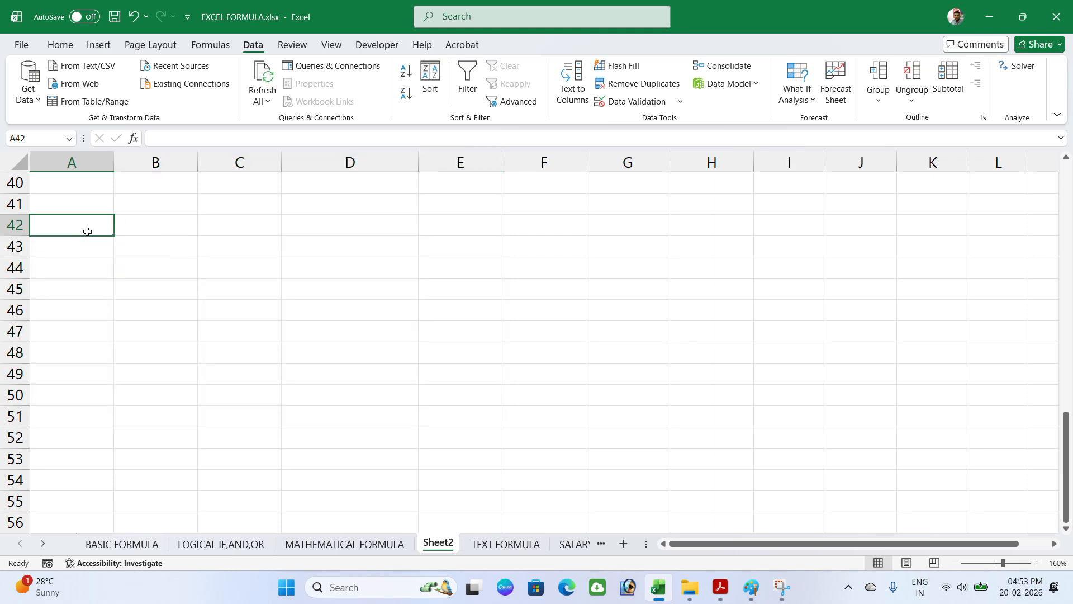
pyautogui.write('sfsdfs')
pyautogui.press('Return')
pyautogui.click(475, 332)
pyautogui.write('4565465')
pyautogui.press('Return')
# Step: Confirm the text xcvvx is rejected in C44 and cancel the entry
pyautogui.click(202, 261)
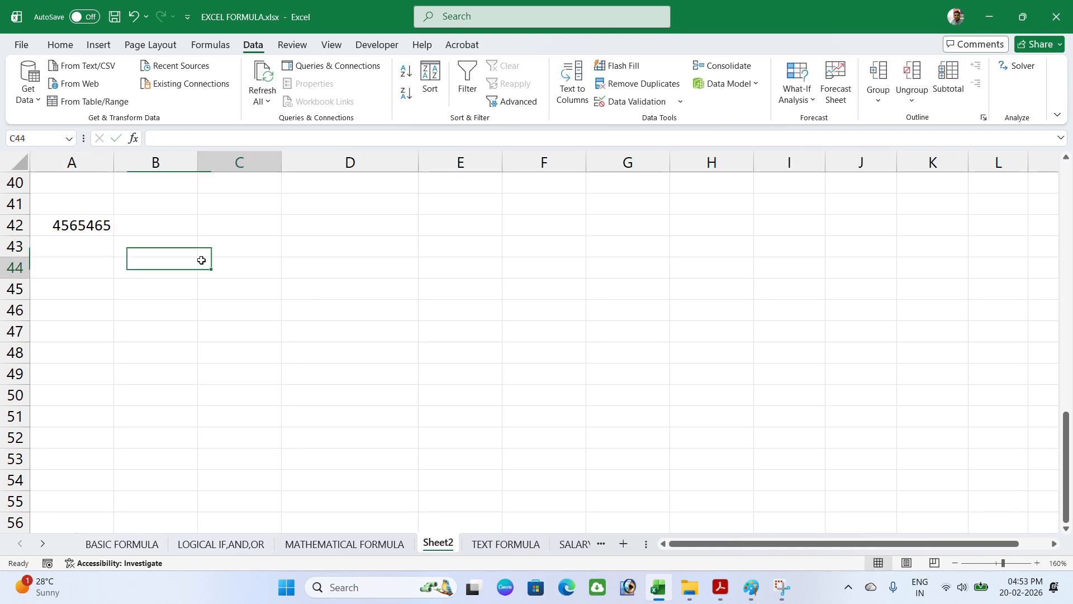
pyautogui.write('xcvvx')
pyautogui.press('Return')
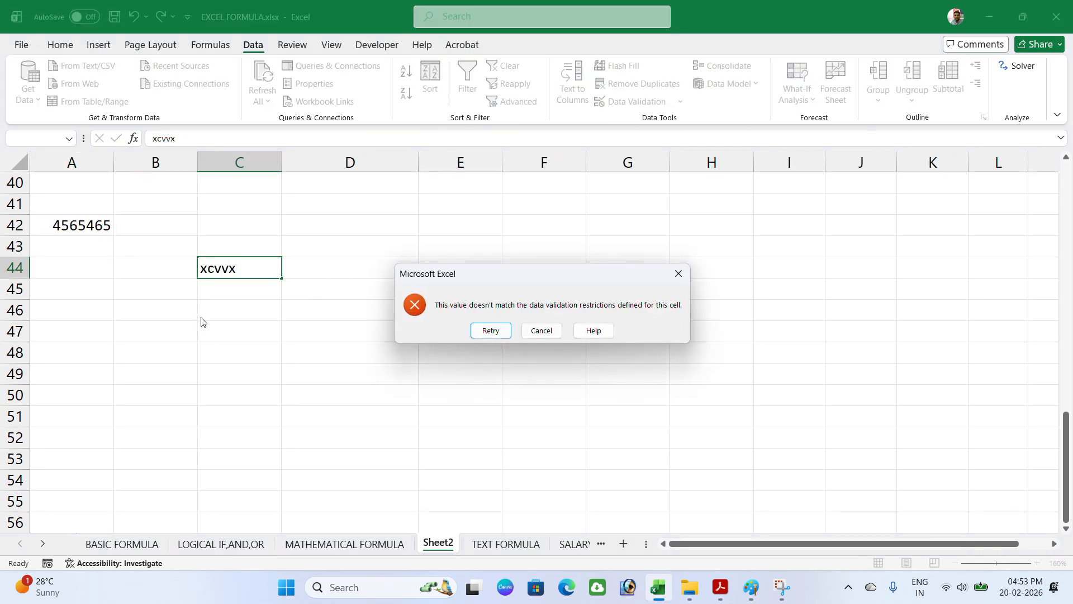
pyautogui.click(490, 331)
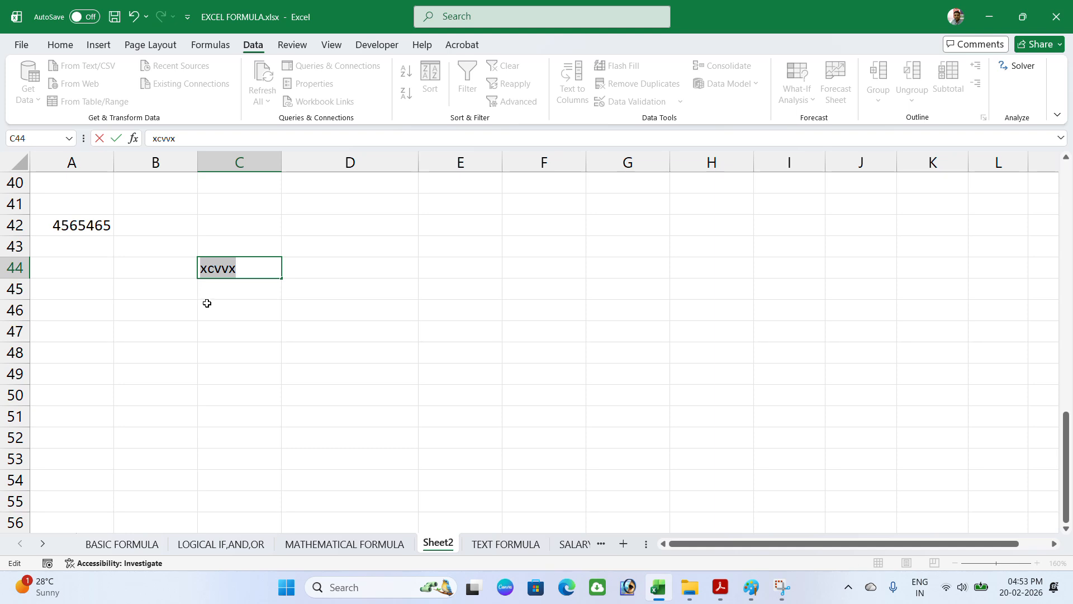
pyautogui.press('Escape')
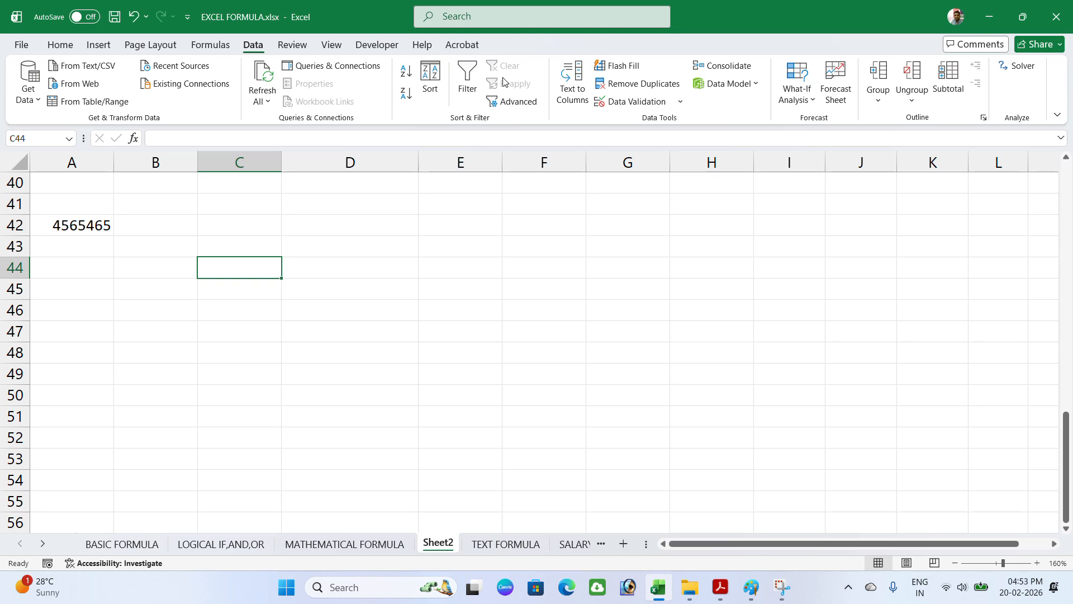
# Step: Clear all Data Validation settings from cell C44 and confirm
pyautogui.click(636, 101)
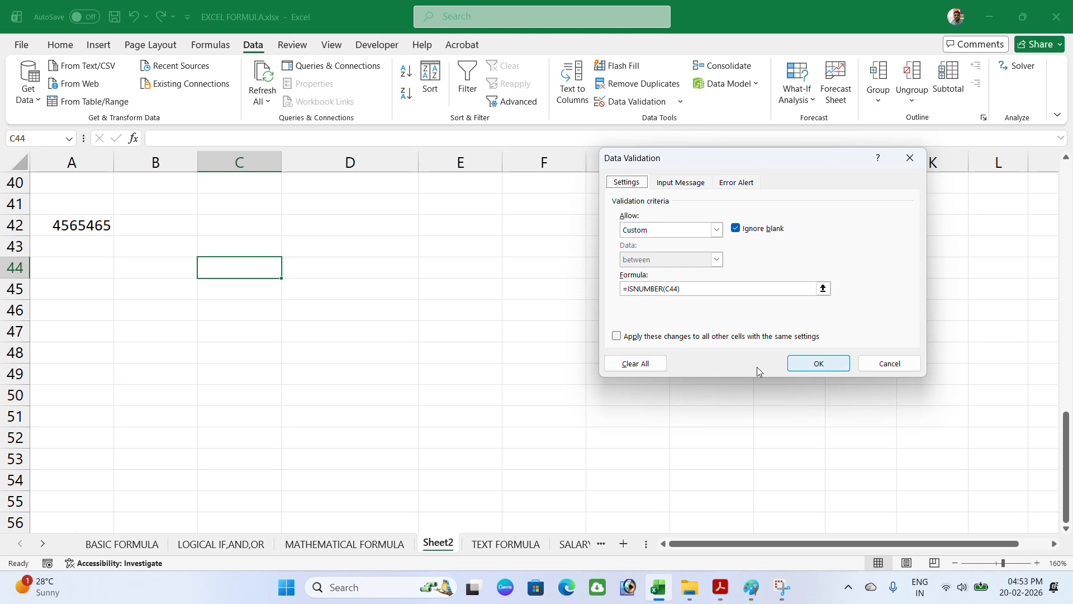
pyautogui.click(644, 365)
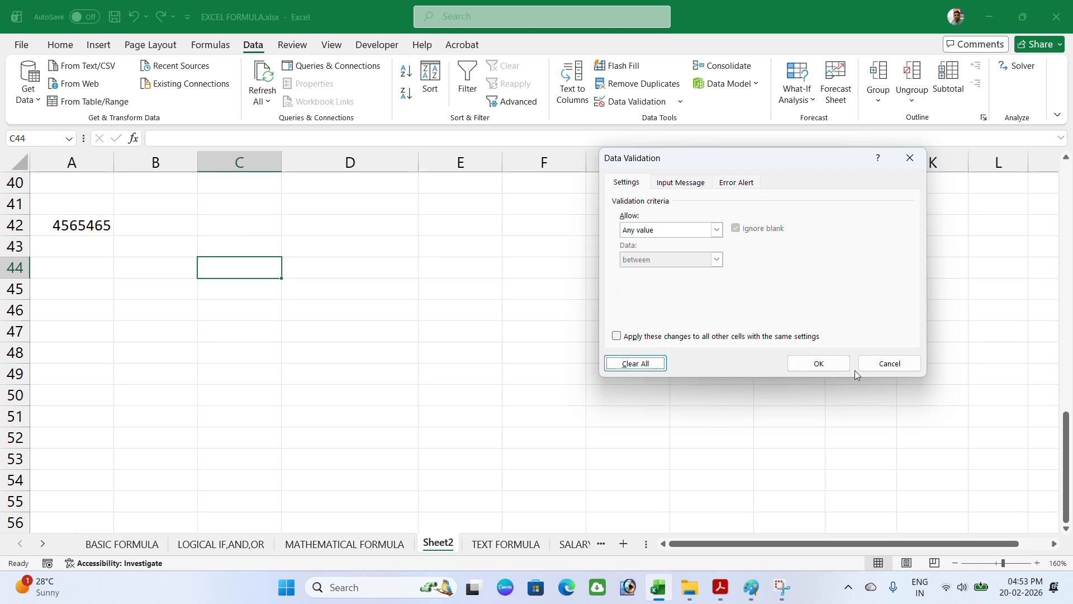
pyautogui.click(837, 366)
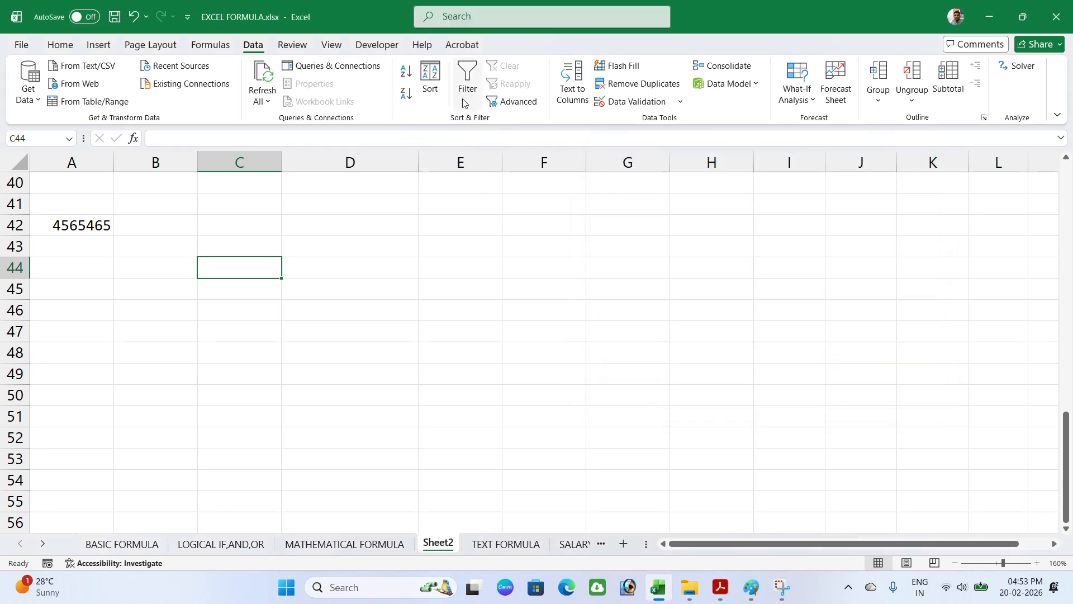